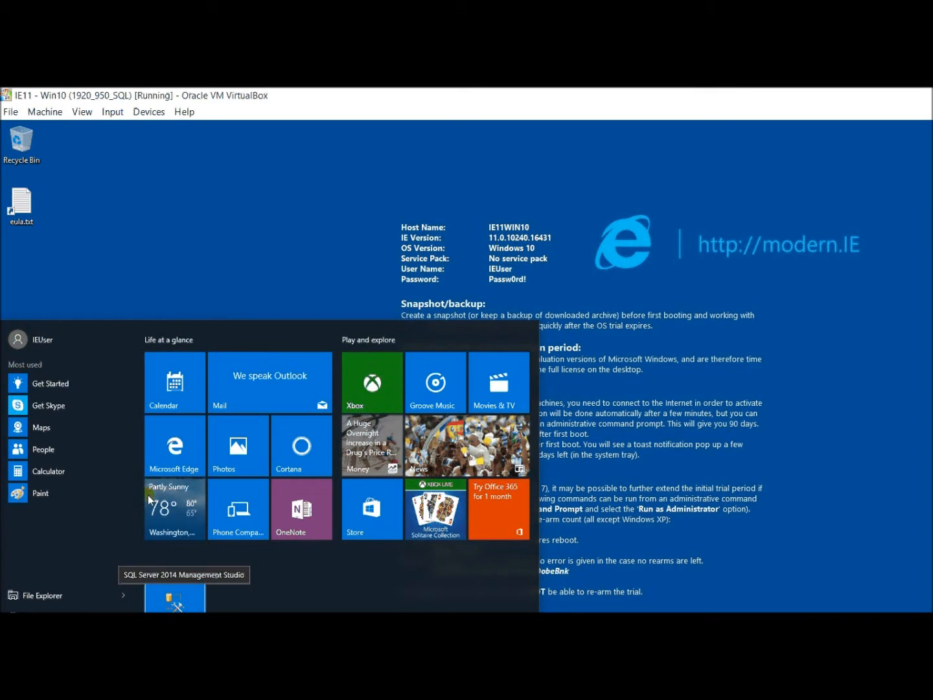
Launch SQL Server 2014 Management Studio from its Start menu tile.
left_click(148, 494)
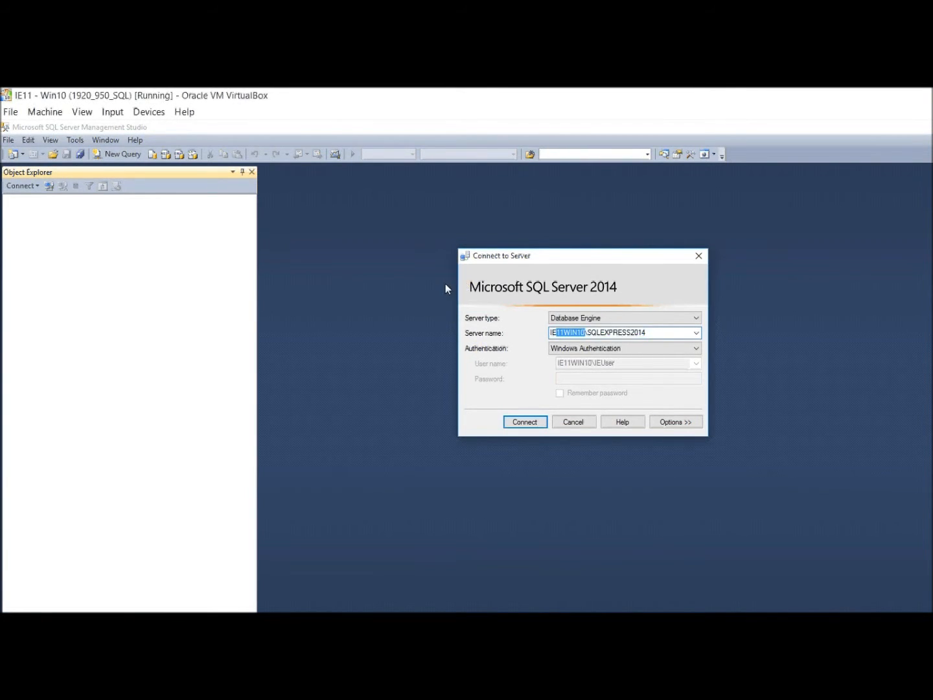
Connect to the IE11WIN10\SQLEXPRESS2014 Database Engine using Windows Authentication.
key("shift+Home")
left_click_drag(587, 332, 647, 333)
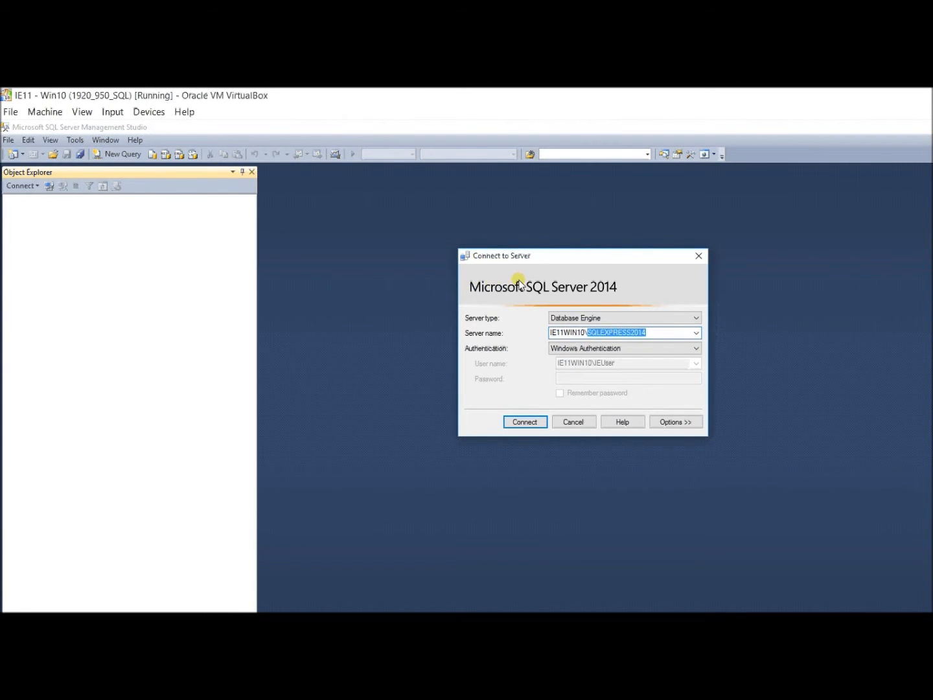
key("Return")
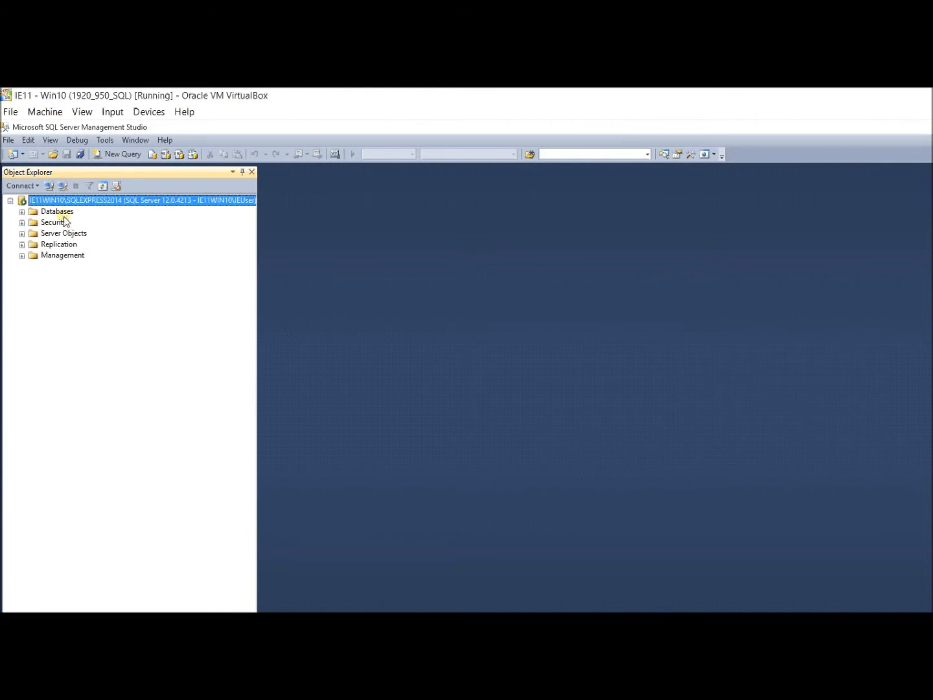
Expand the Databases folder and create a new database named ContactDB.
left_click(22, 212)
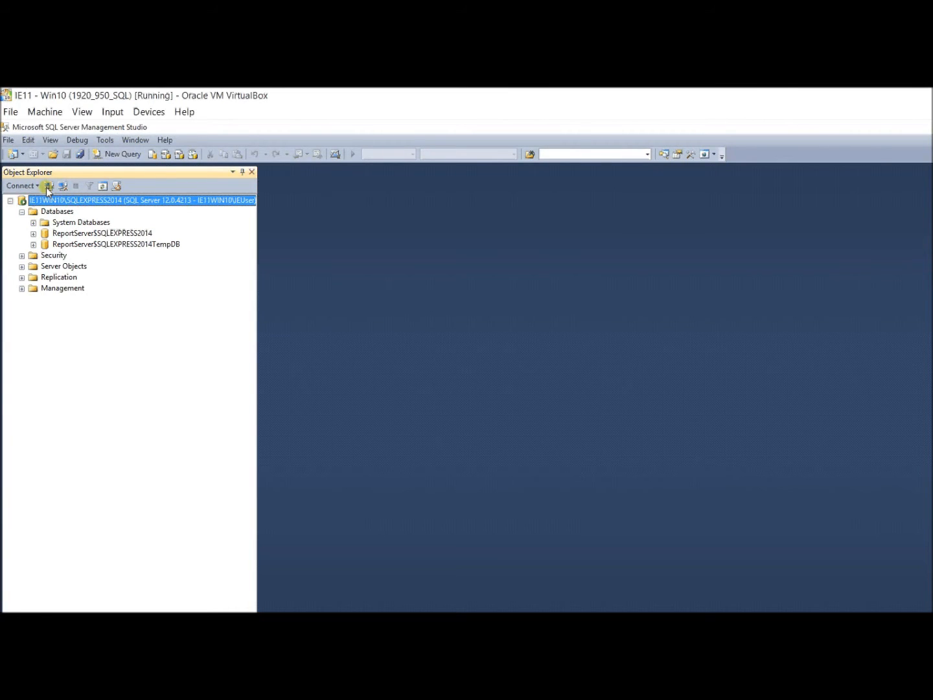
key("Down")
key("shift+F10")
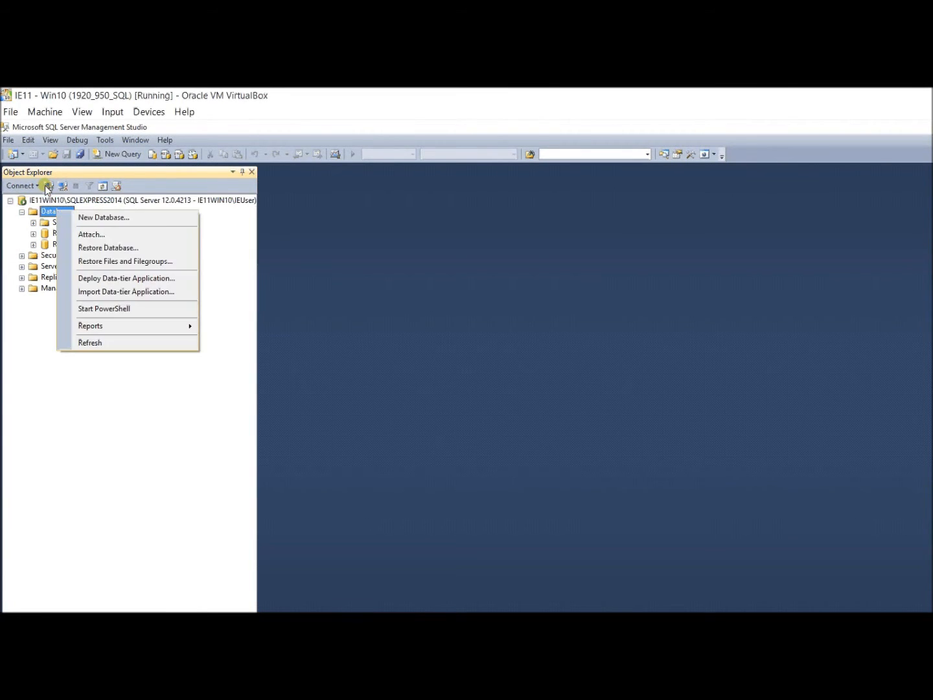
key("Escape")
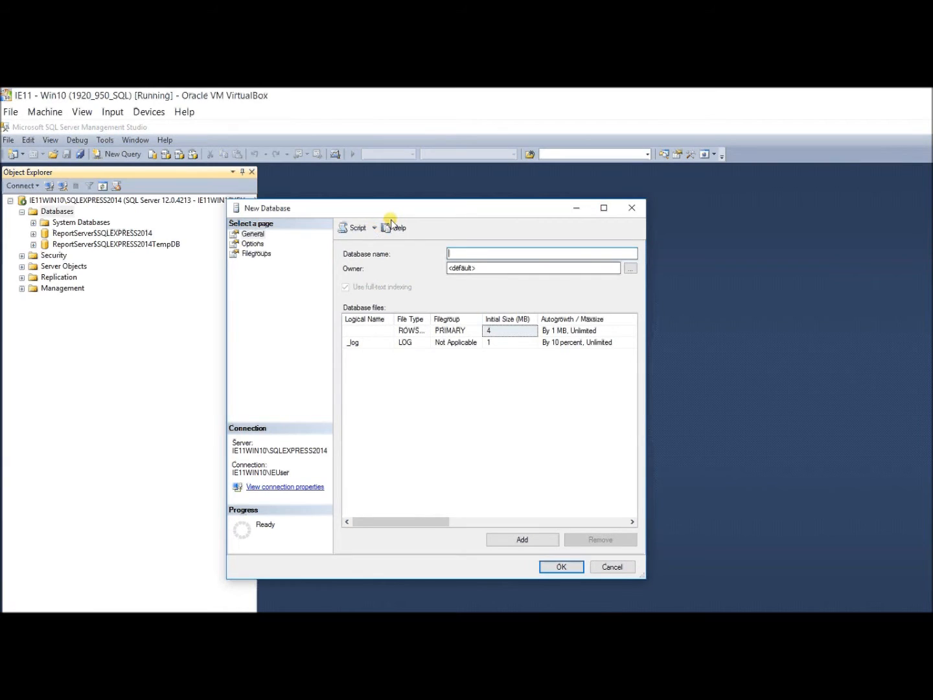
type("ContactDB")
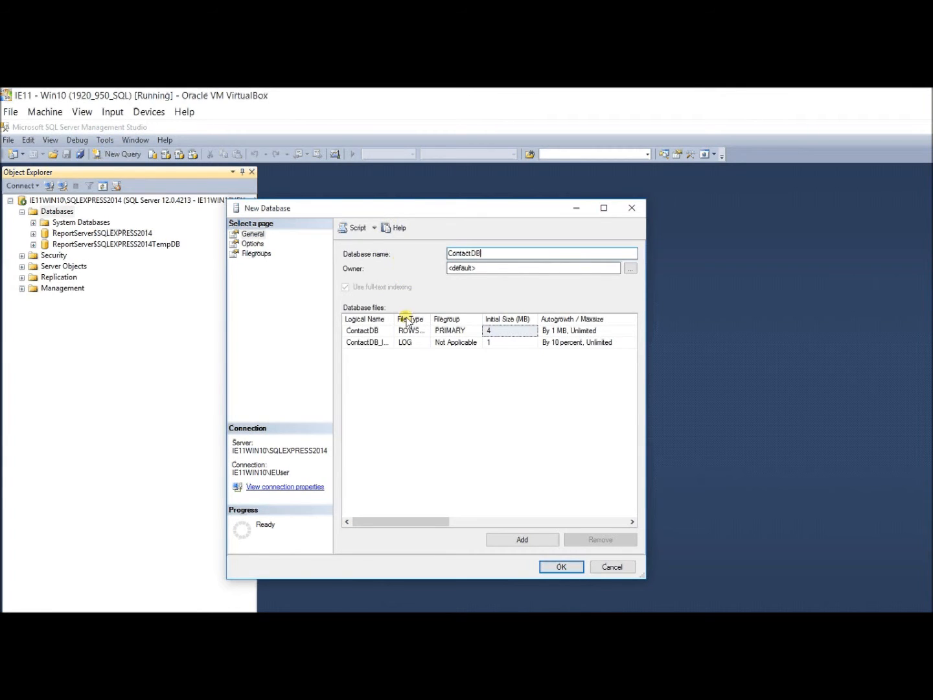
key("Return")
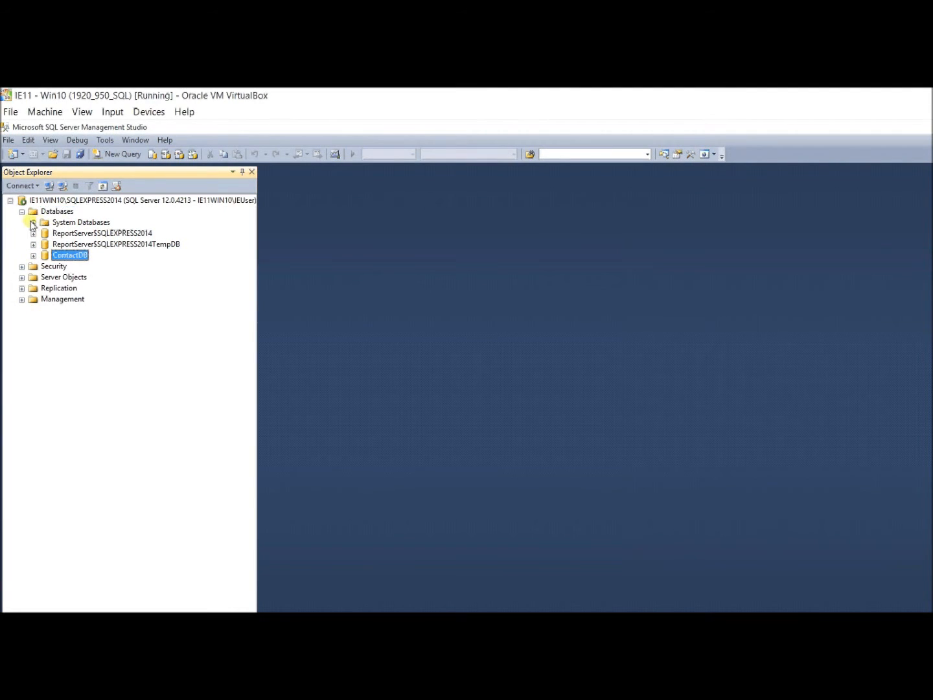
key("Right")
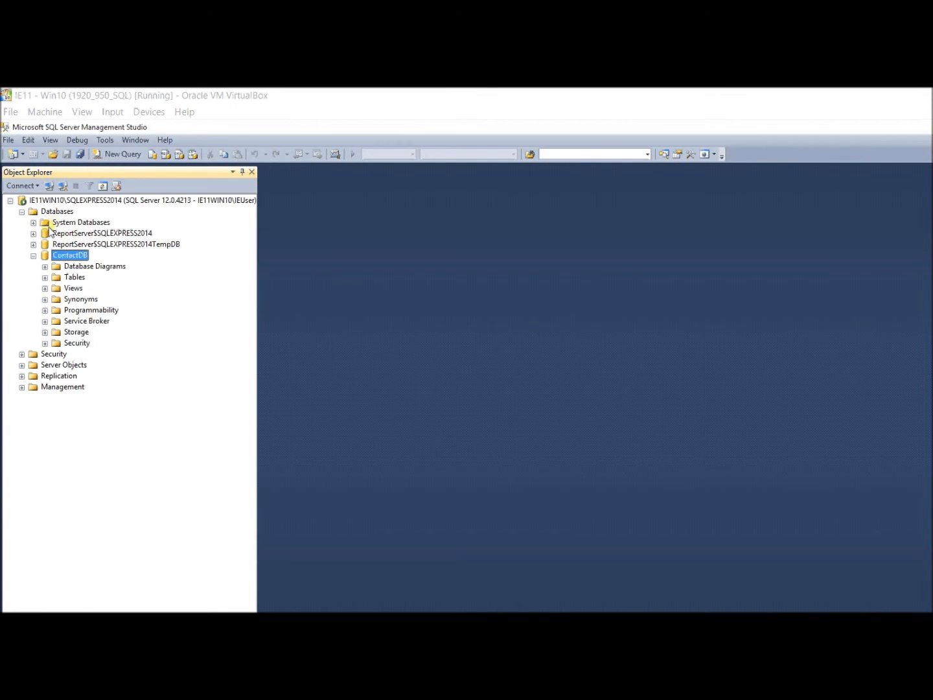
left_click(45, 277)
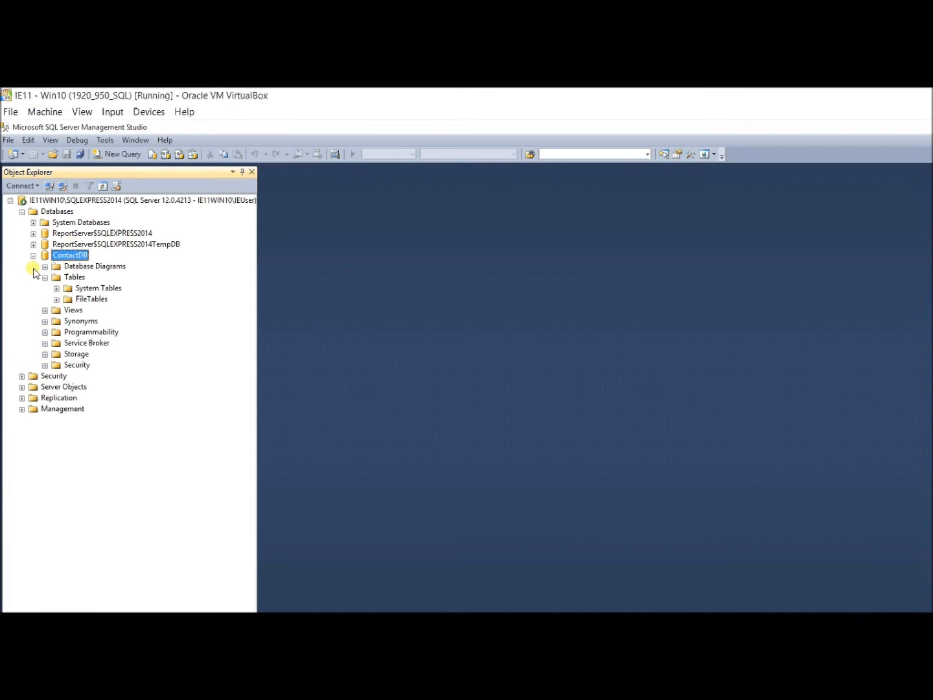
left_click(45, 311)
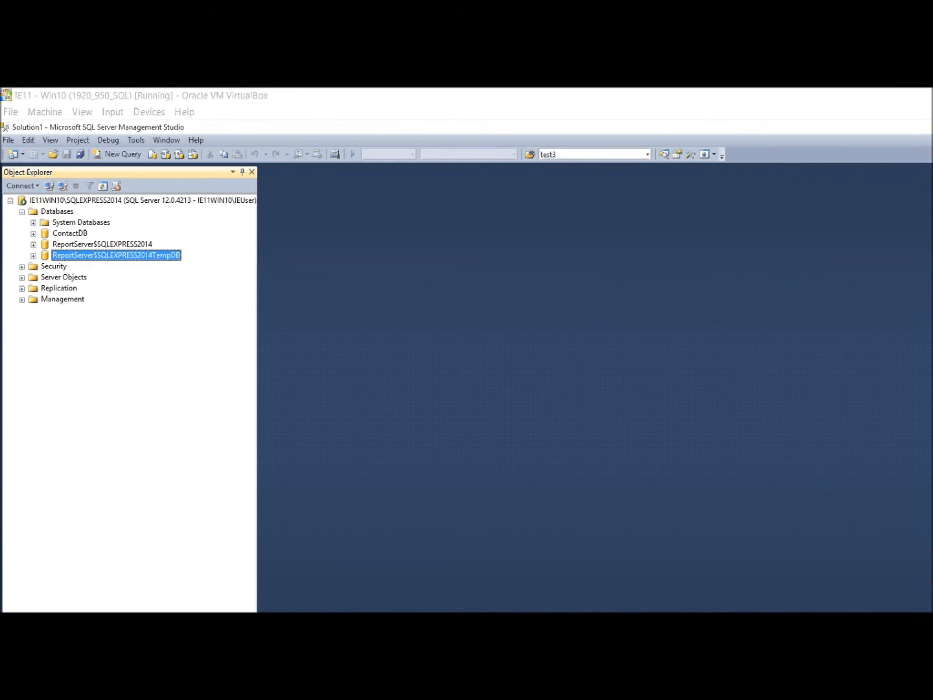
Run a new default SQL Server Profiler trace on SQLEXPRESS2014, maximized, then return to Management Studio.
left_click(13, 568)
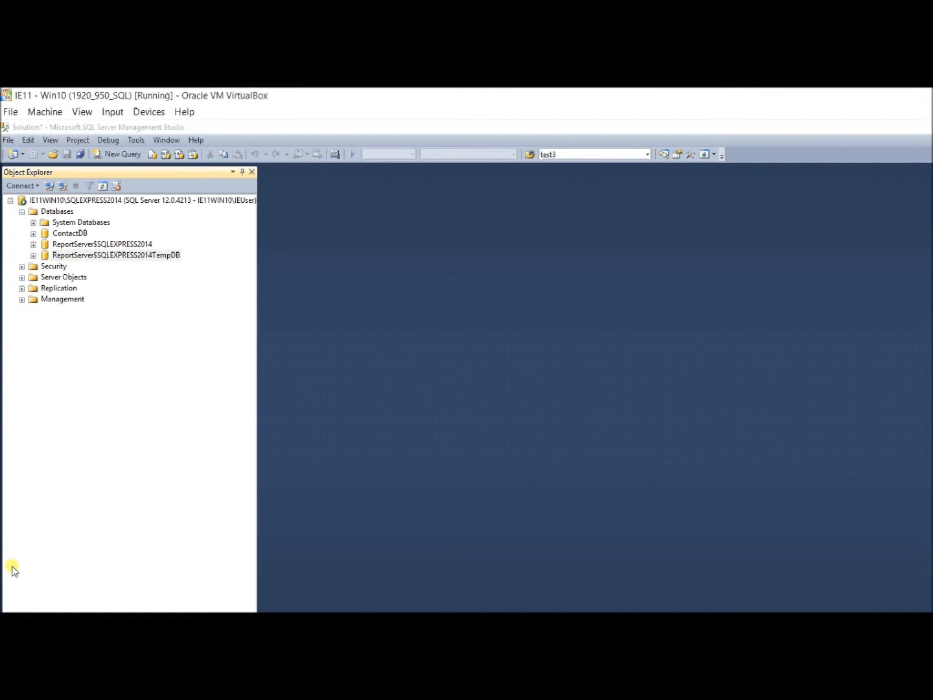
key("super")
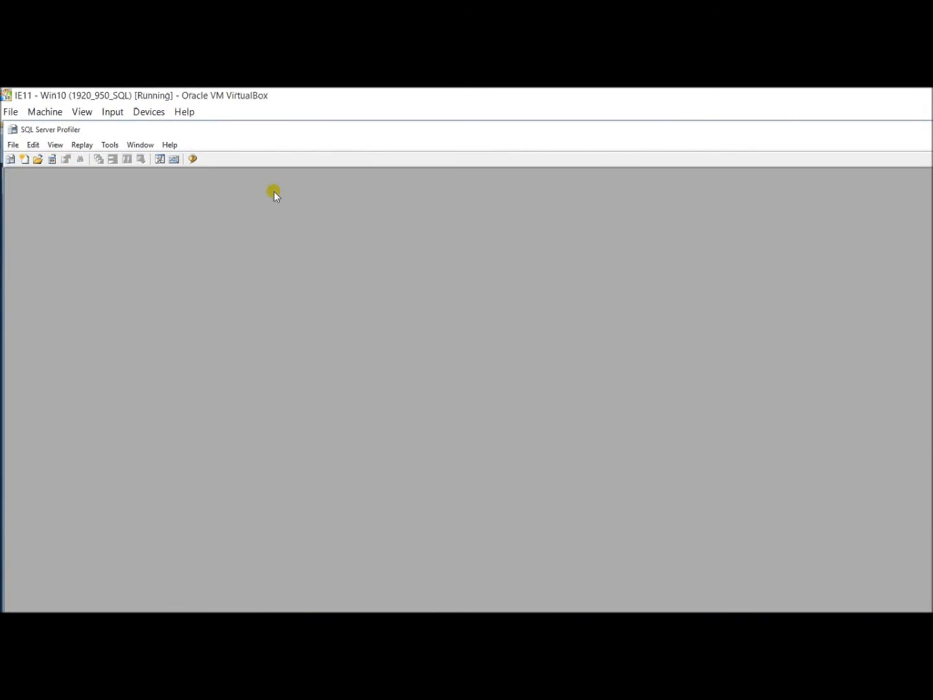
left_click(12, 144)
left_click(11, 159)
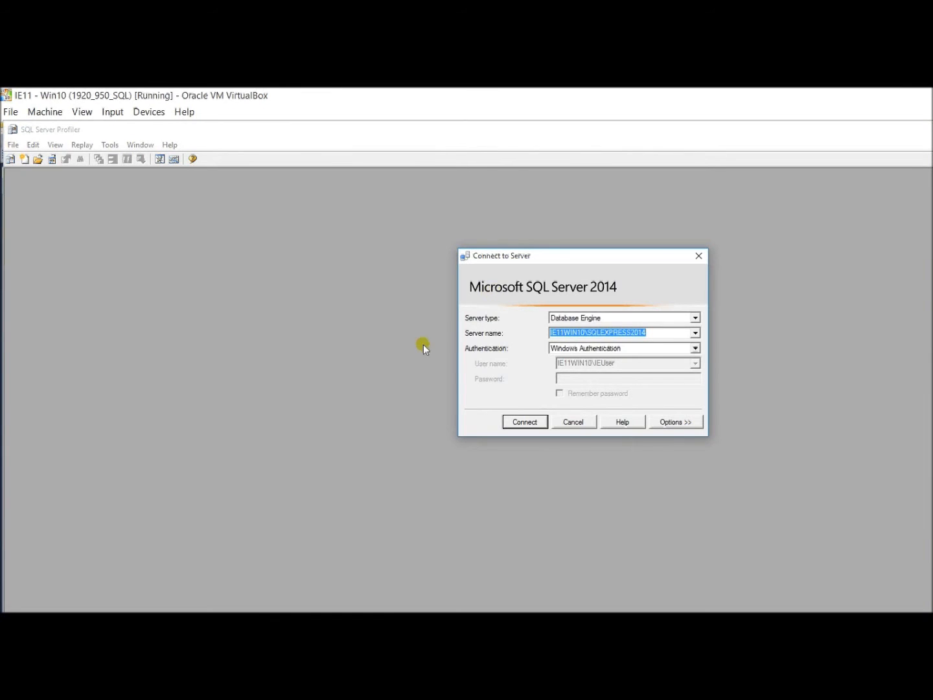
key("Return")
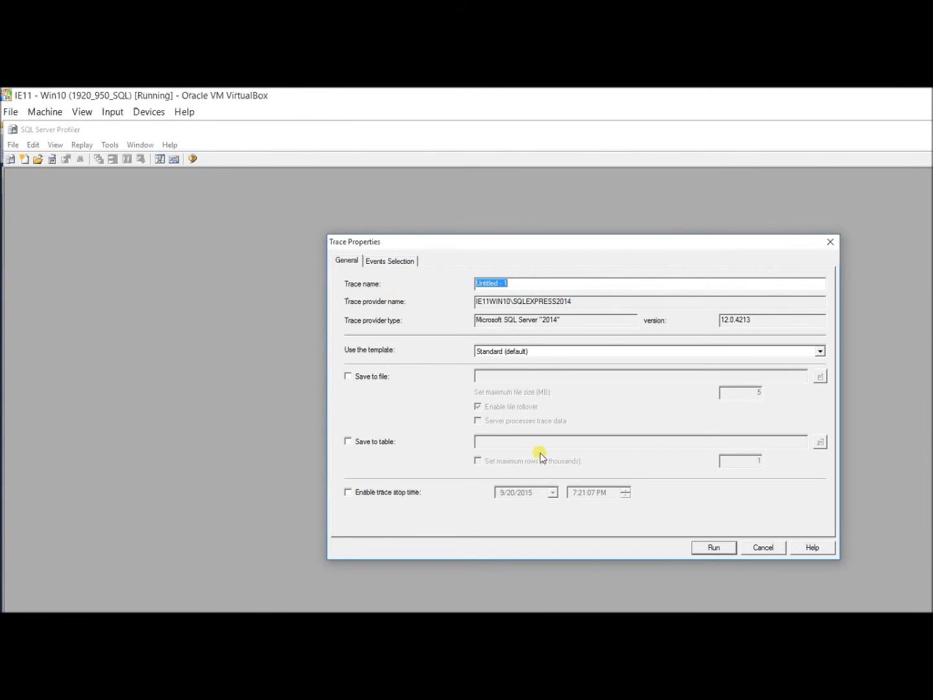
key("Return")
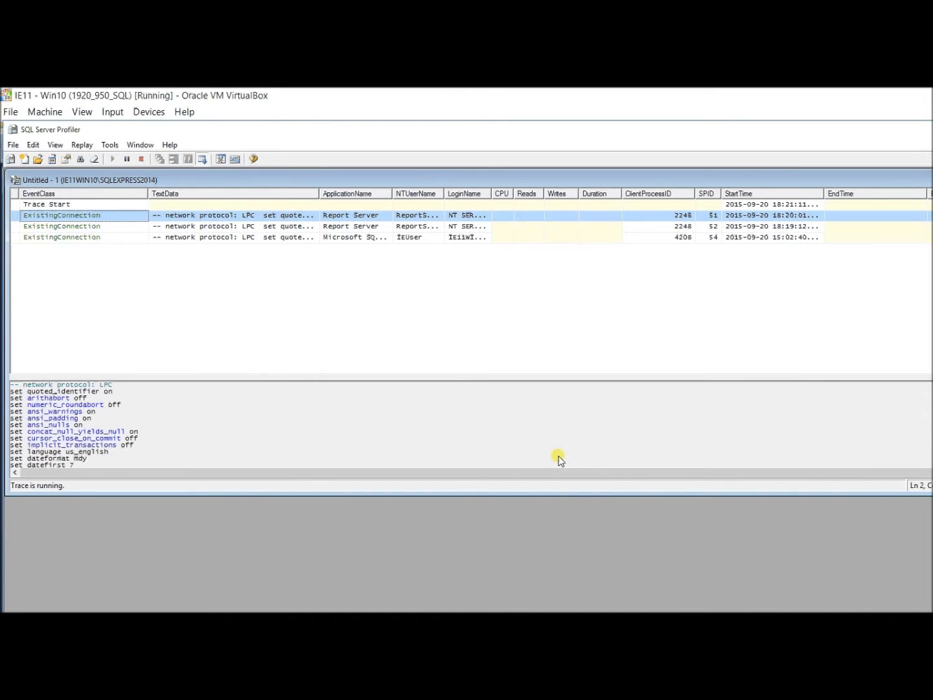
double_click(769, 172)
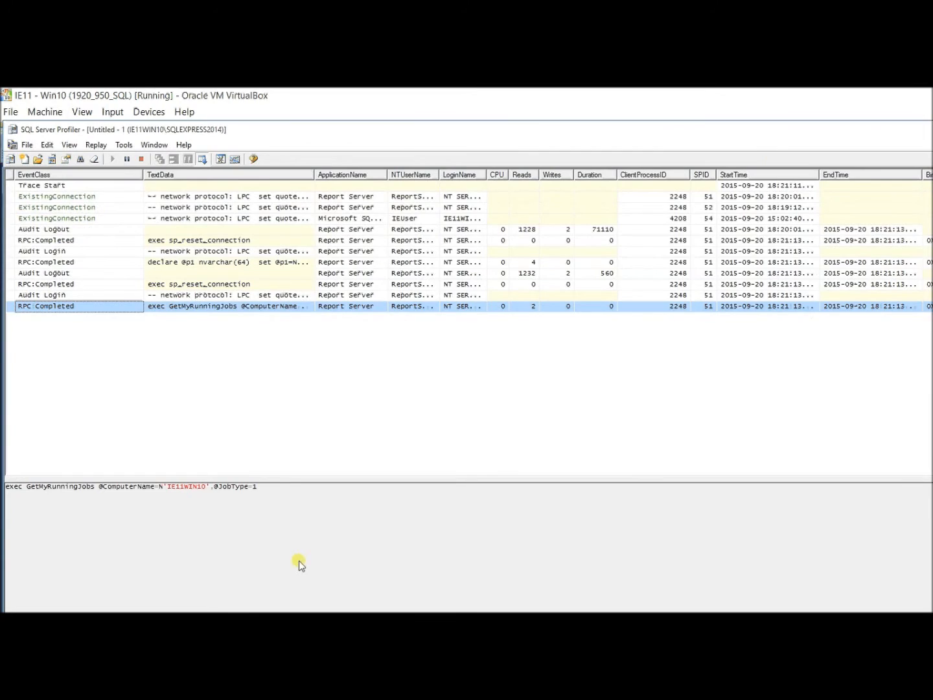
key("alt+Tab")
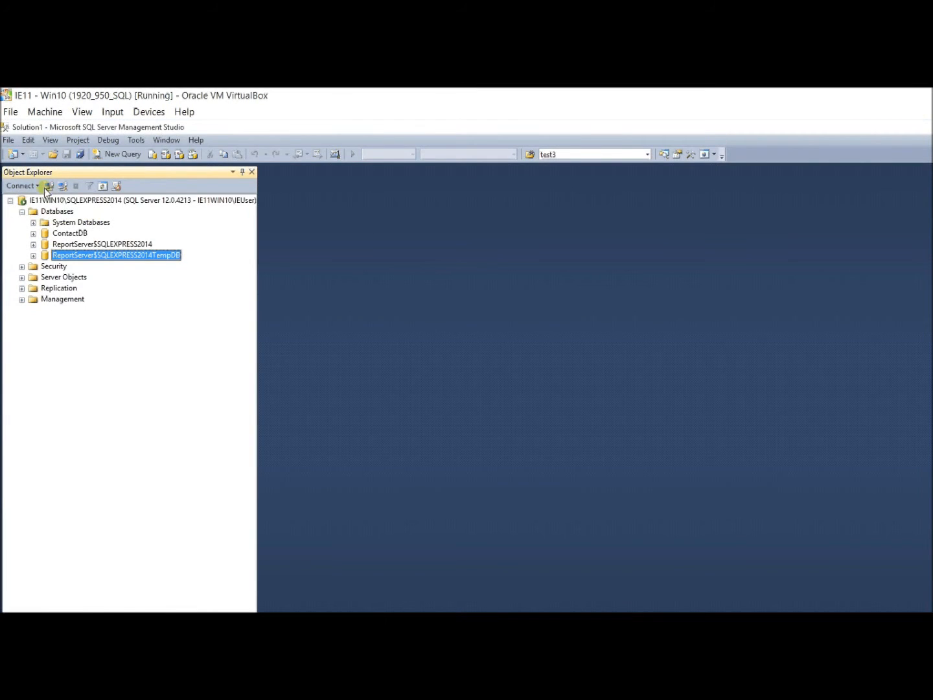
Create a new database named test3, then switch back to the Profiler trace.
right_click(56, 213)
left_click(86, 220)
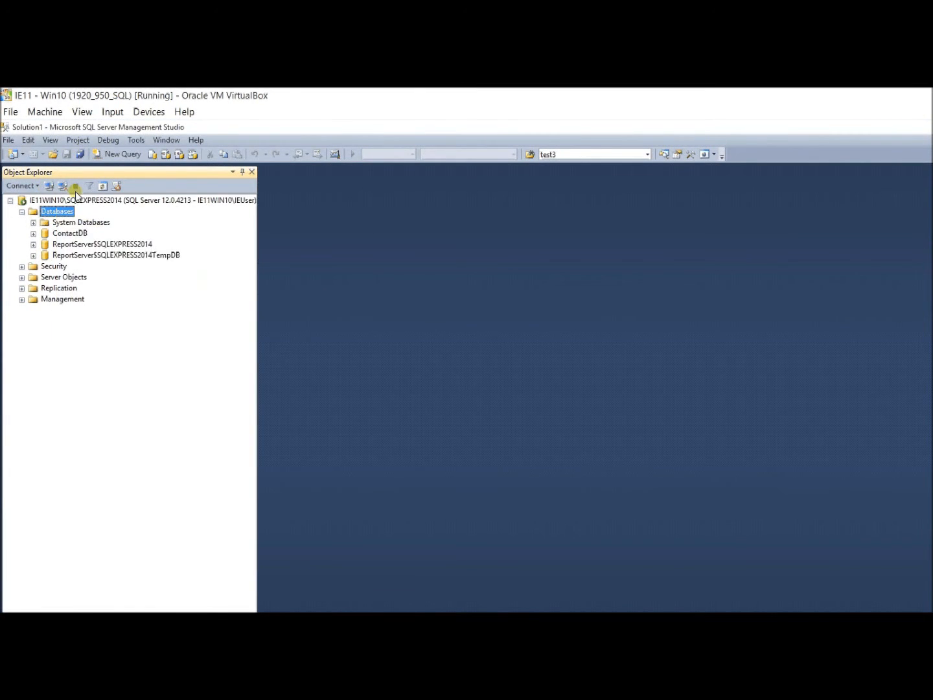
type("test3")
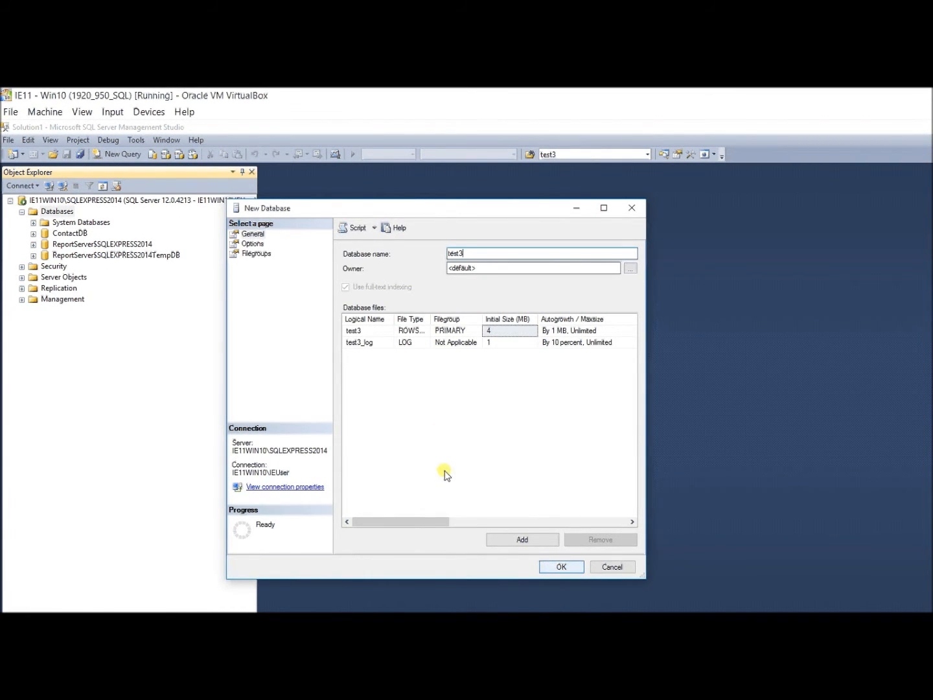
key("Return")
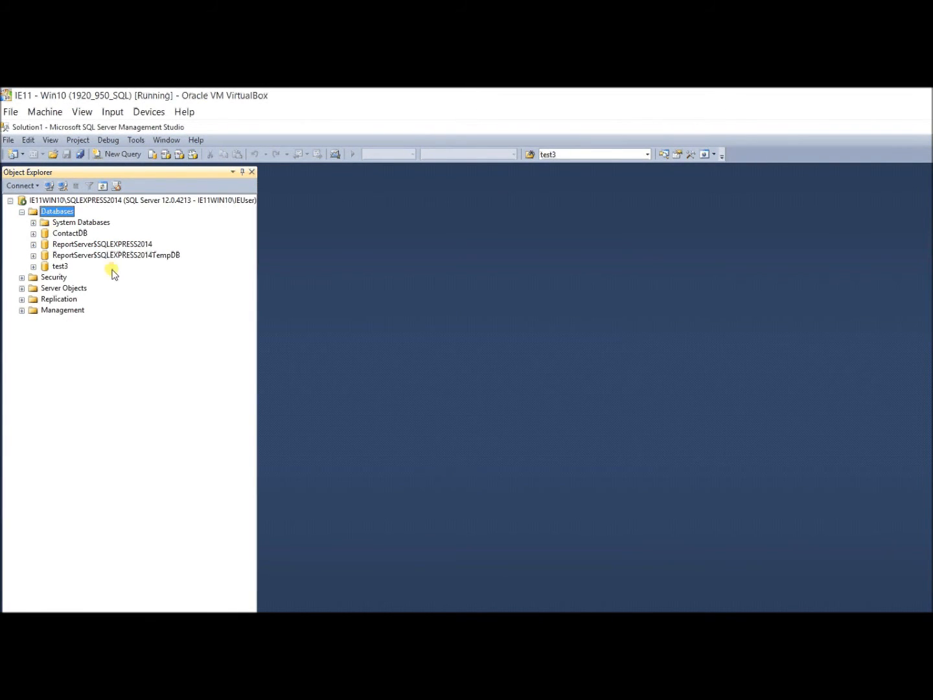
key("alt+Tab")
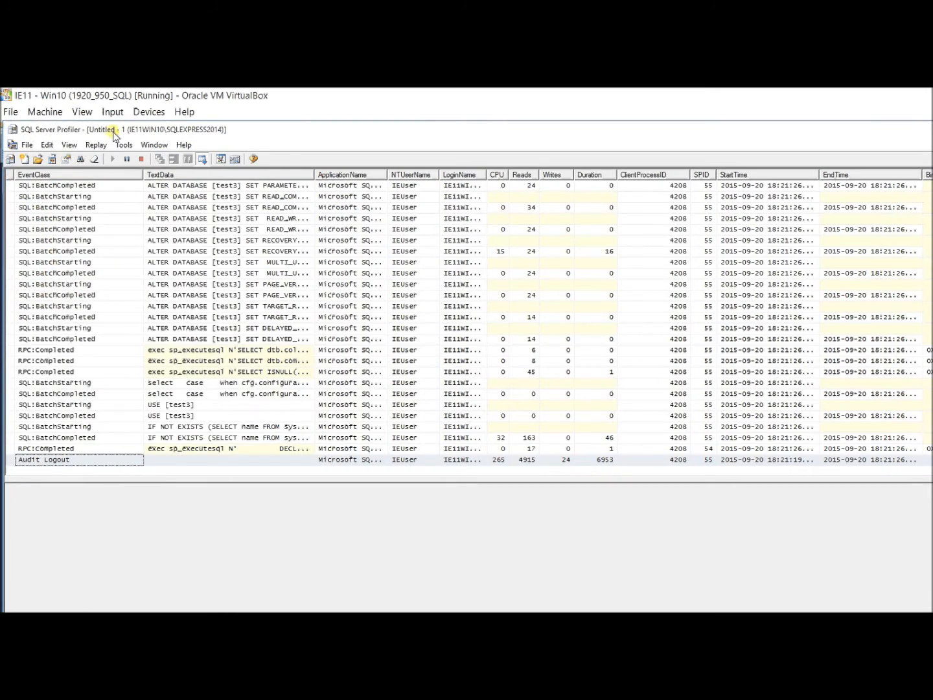
Stop the trace and select the data and log file definitions of CREATE DATABASE [test3].
left_click(142, 159)
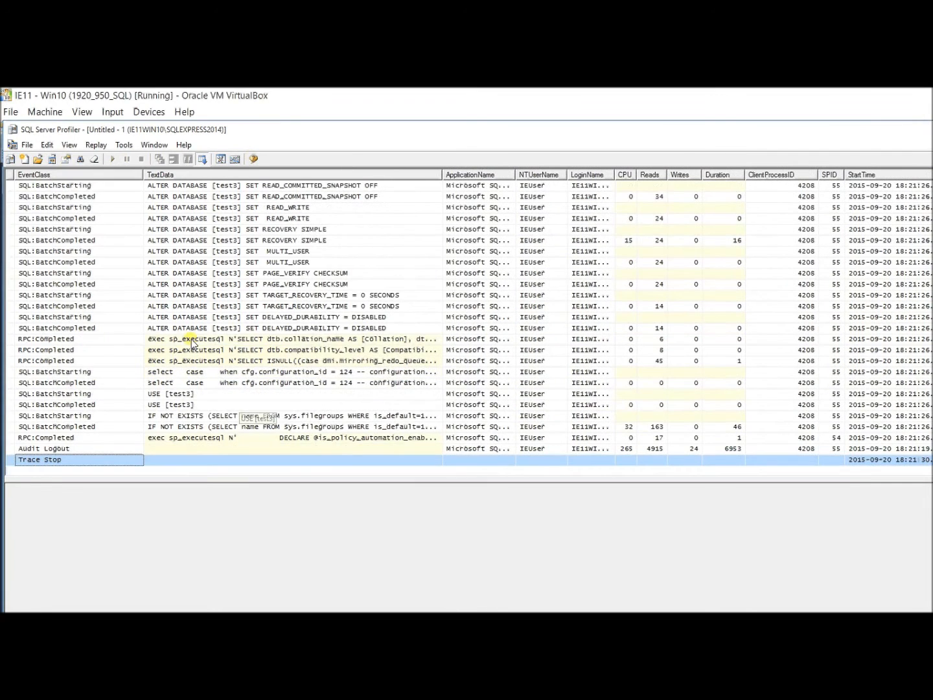
scroll(191, 344, "up", 10)
scroll(192, 342, "up", 9)
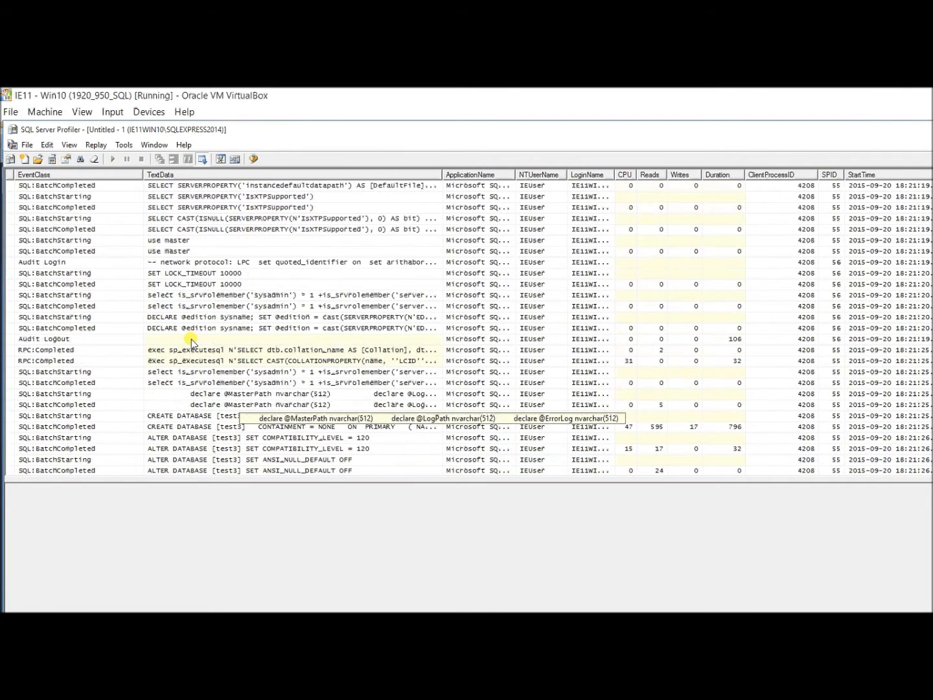
left_click(218, 416)
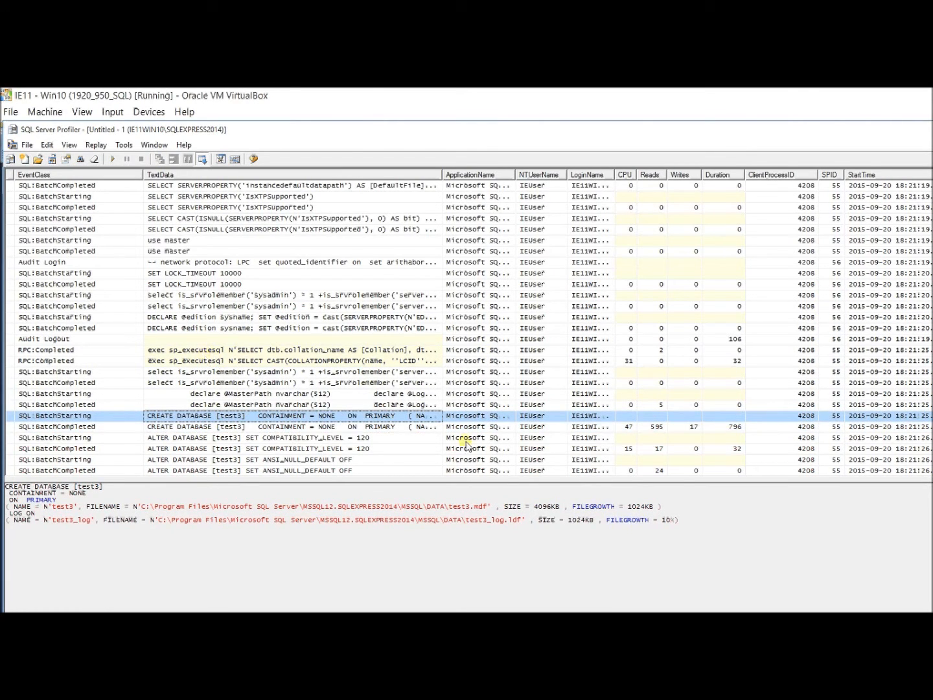
left_click_drag(685, 523, 70, 439)
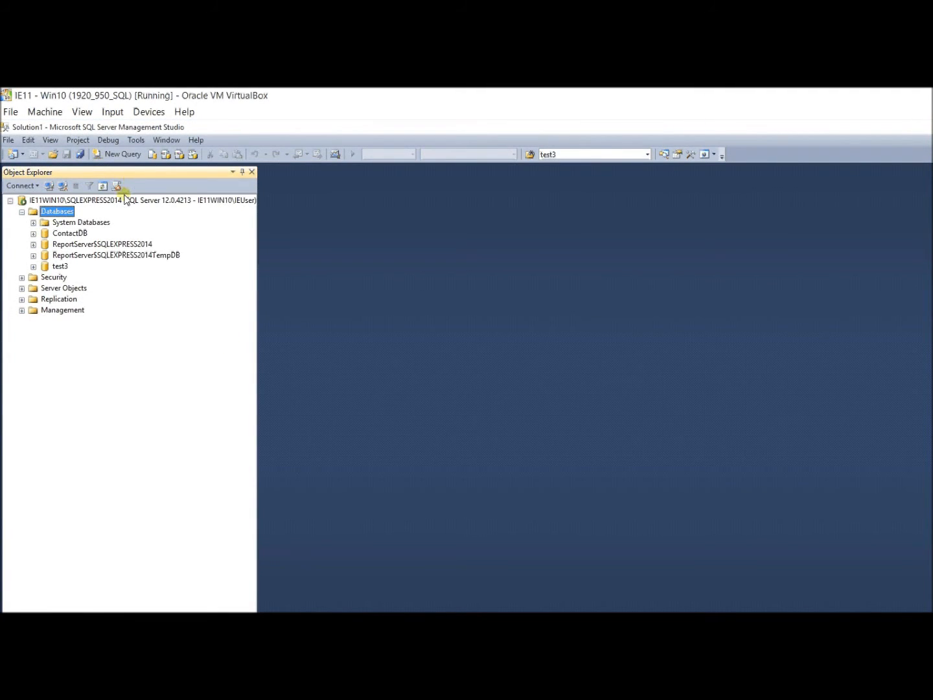
Paste the copied CREATE DATABASE script into a new query and search for Test3.
left_click(120, 155)
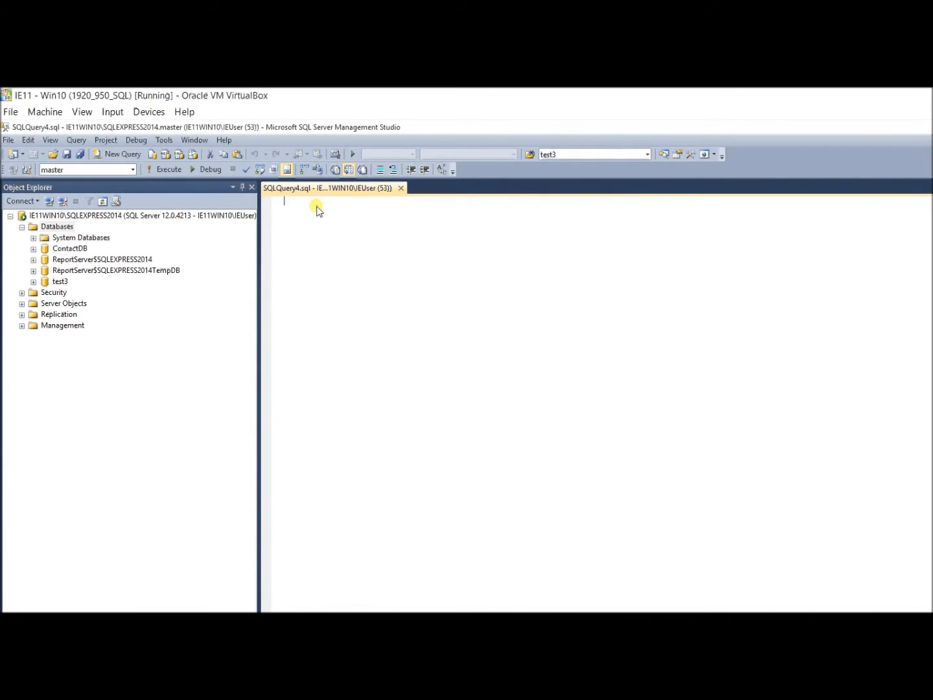
key("ctrl+v")
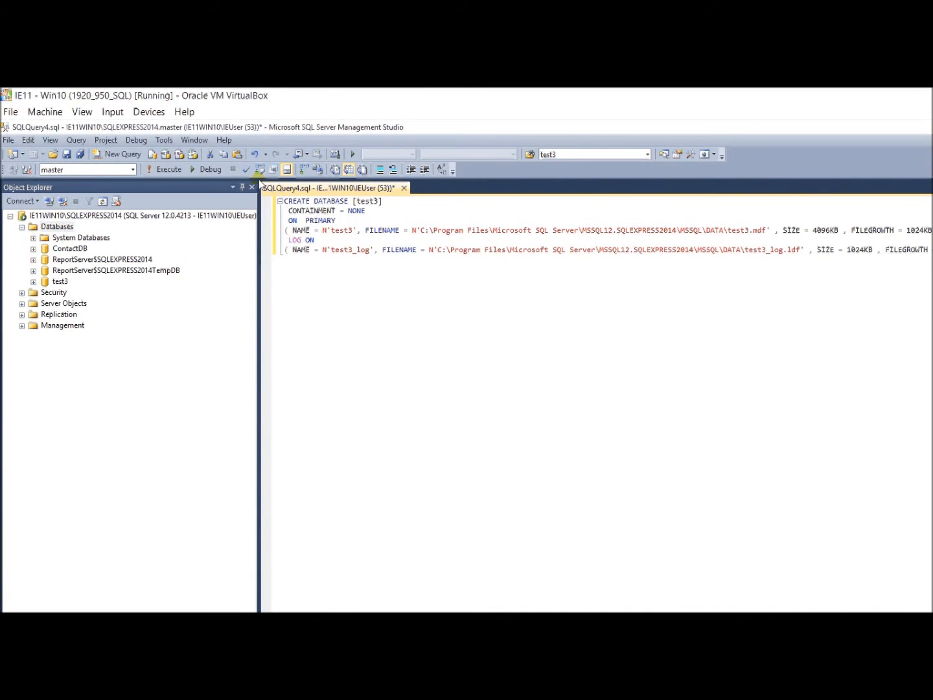
key("ctrl+f")
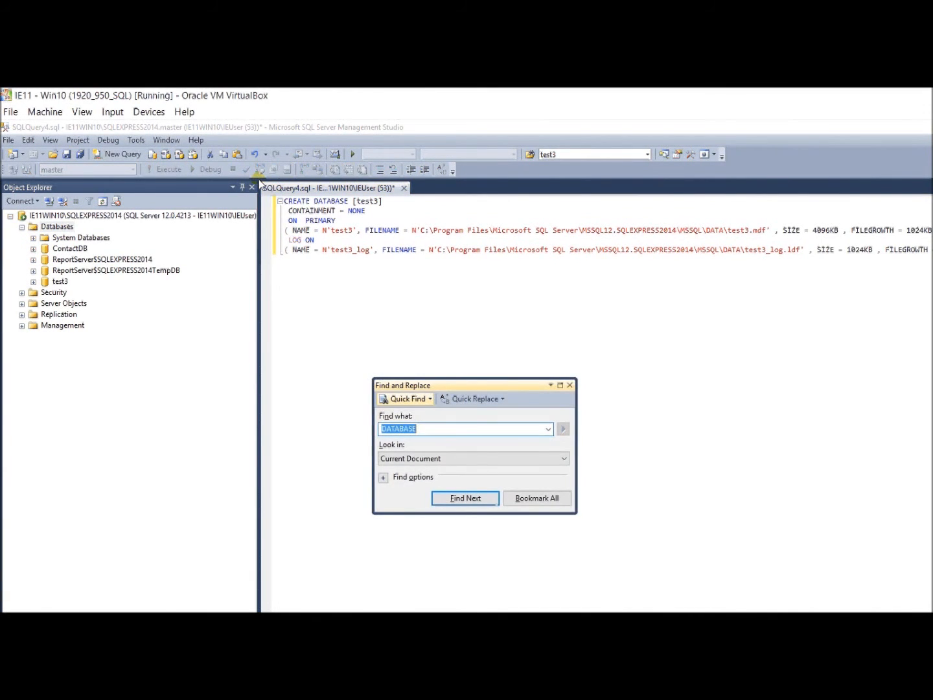
type("Test3")
Replace every test3 occurrence in the script with test4.
key("ctrl+h")
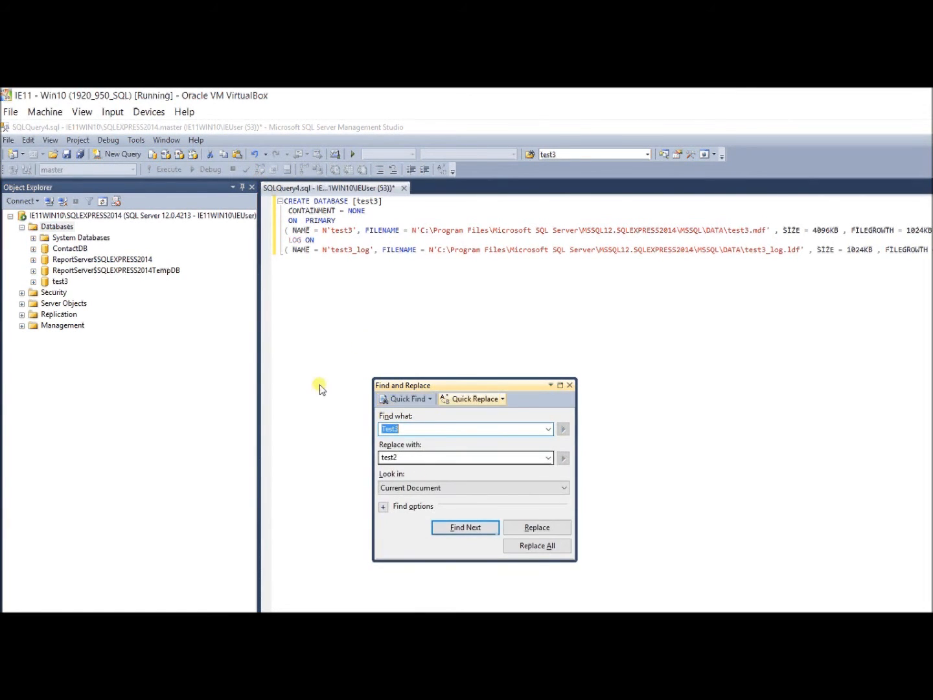
key("Tab")
type("test4")
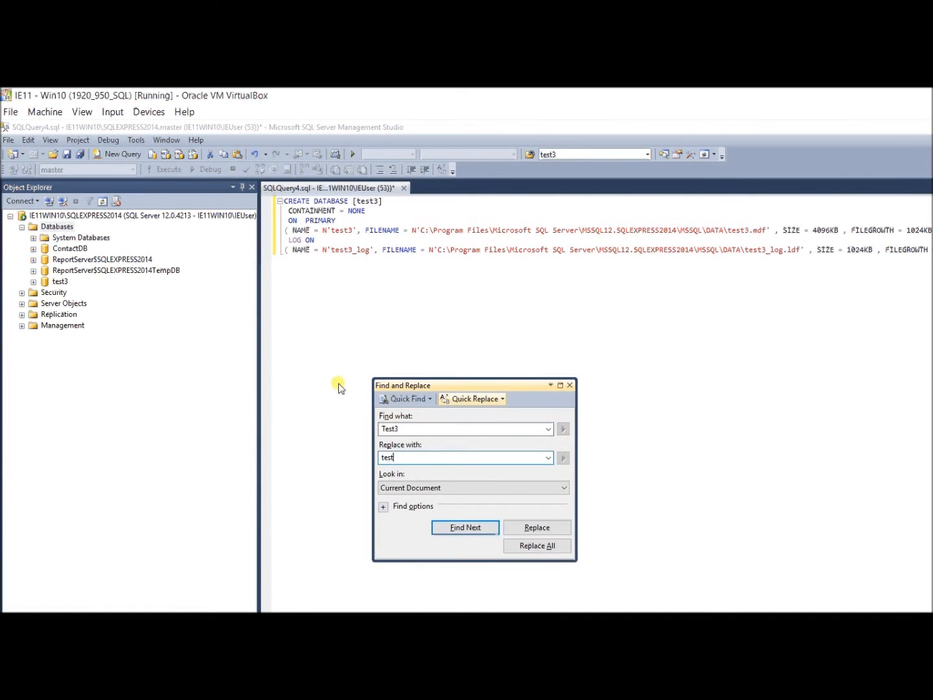
key("Return")
key("alt+r")
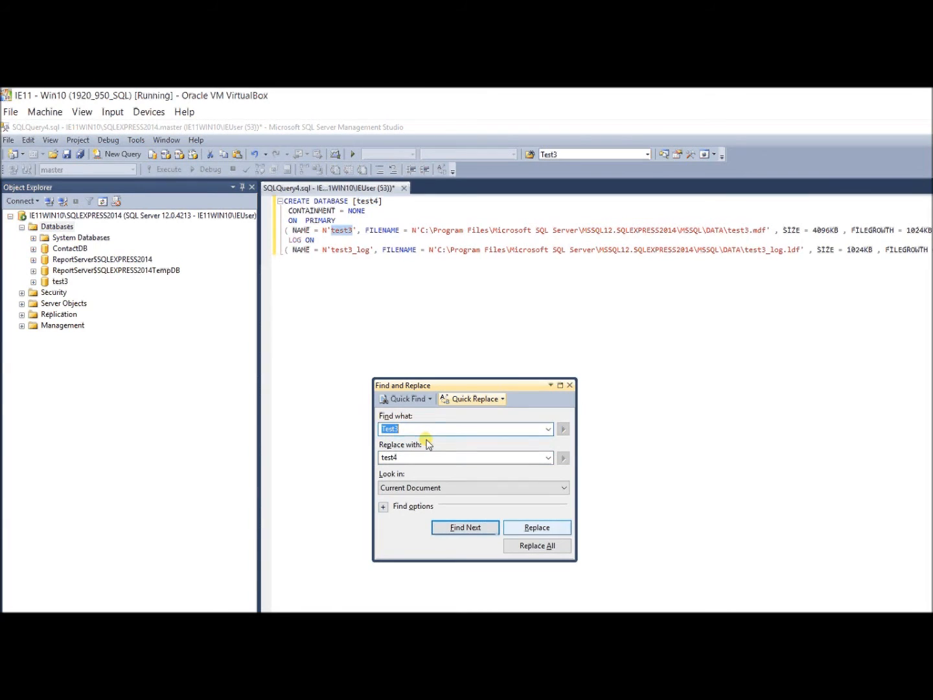
key("alt+r")
key("alt+r")
key("alt+r")
key("alt+r")
key("Return")
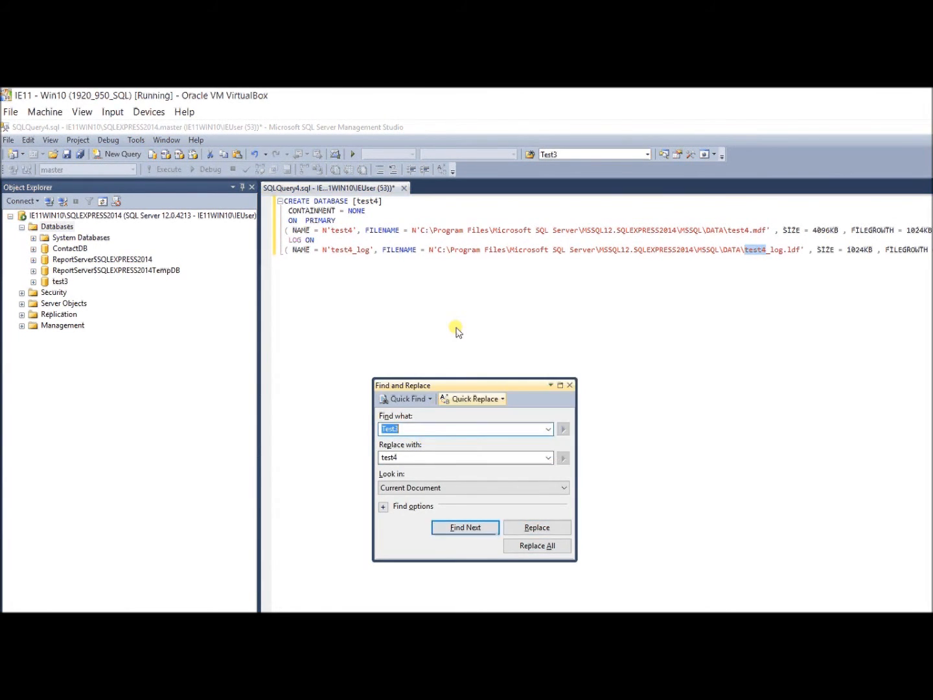
key("Escape")
left_click(455, 250)
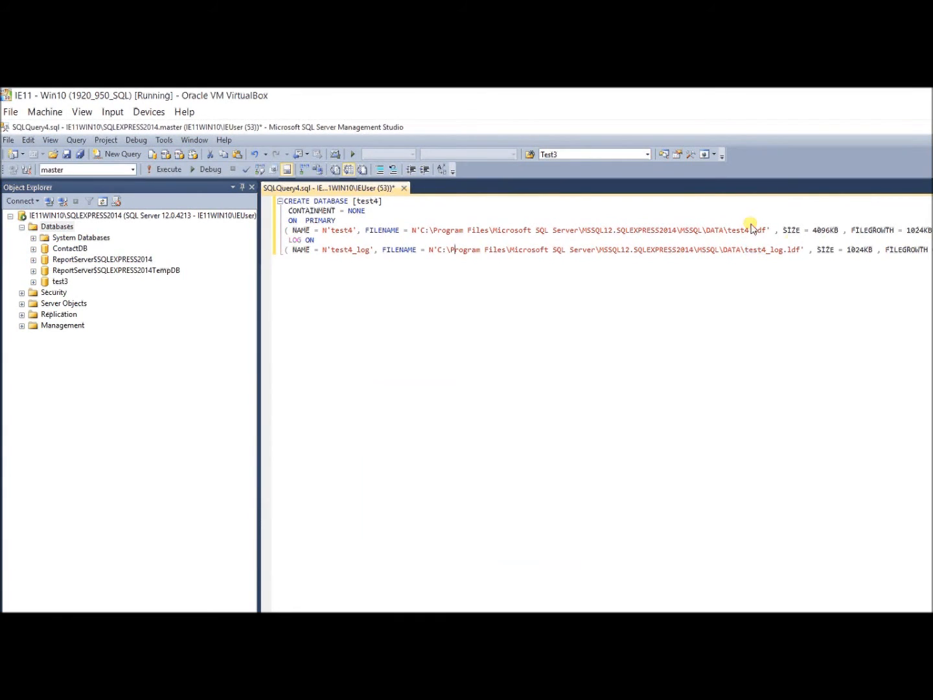
Append GO to the script, parse it, and execute it to create test4.
key("End")
key("Return")
type("go")
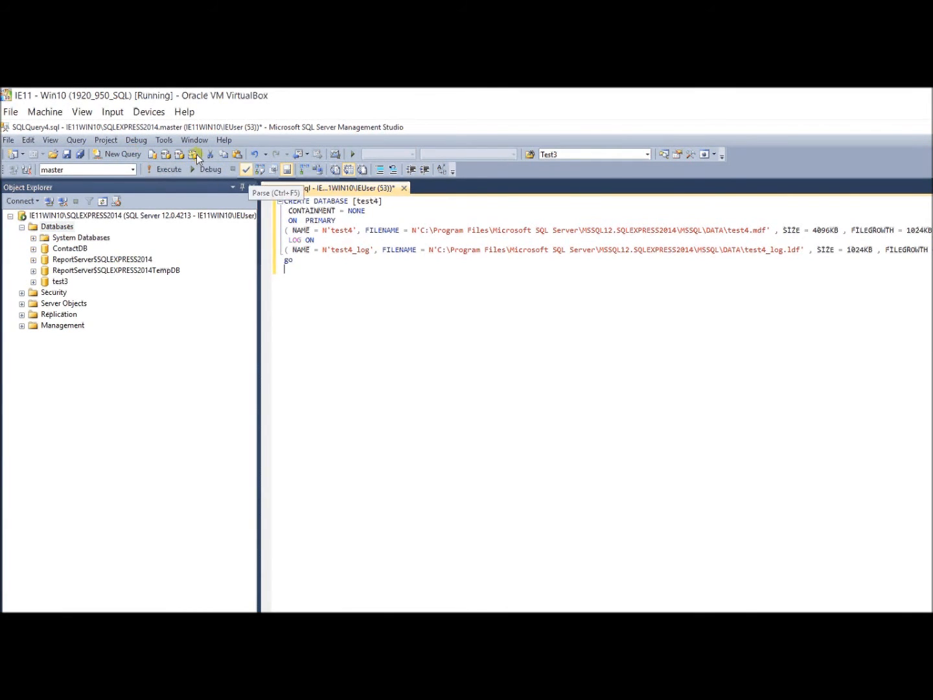
left_click(246, 170)
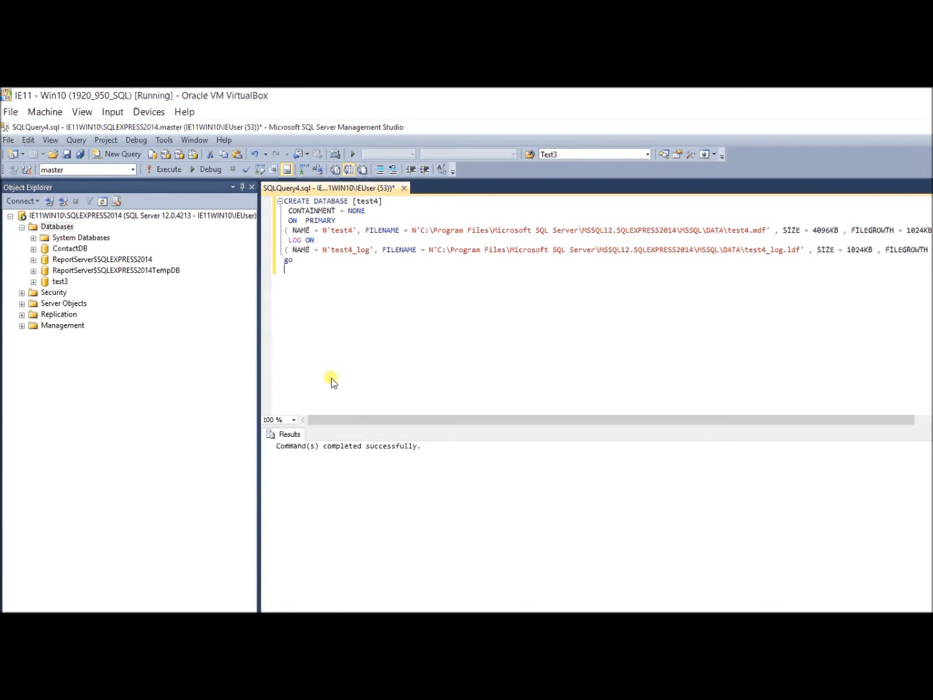
key("F5")
Refresh the Databases folder so test4 appears in the list.
right_click(55, 226)
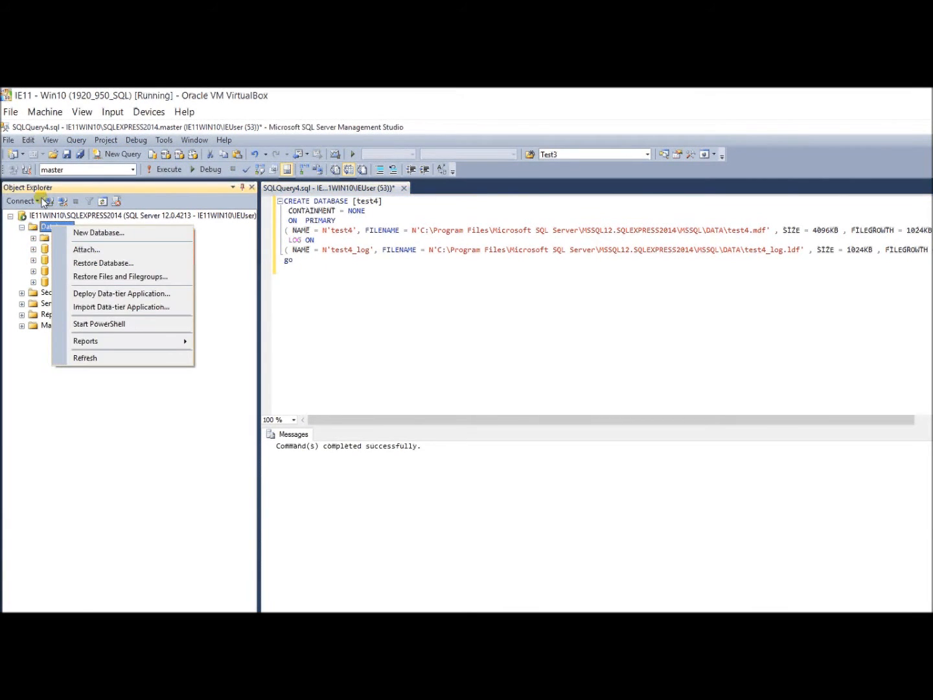
left_click(85, 358)
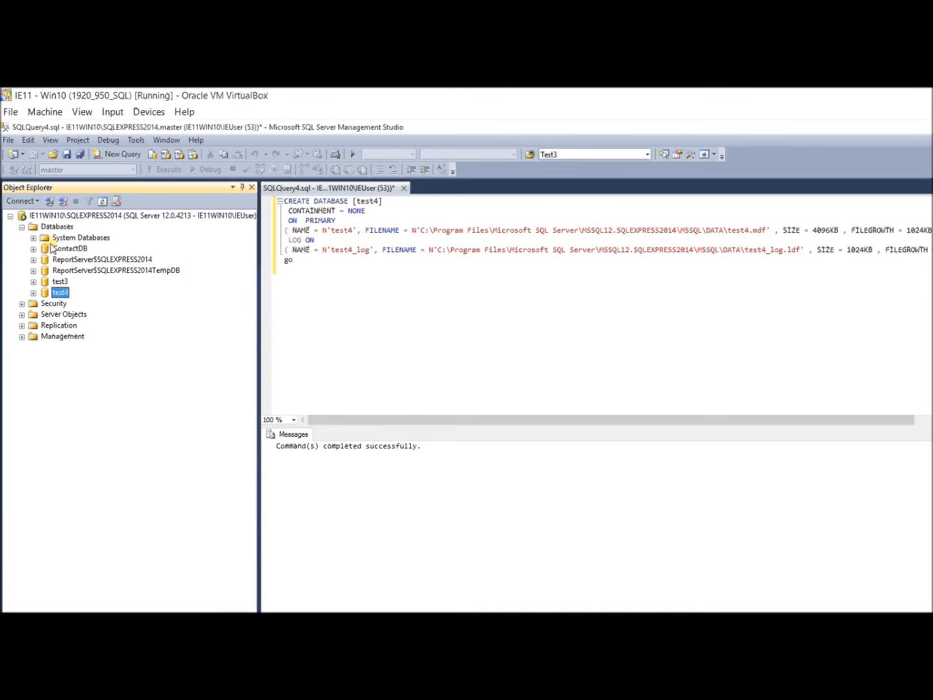
right_click(63, 282)
left_click(96, 446)
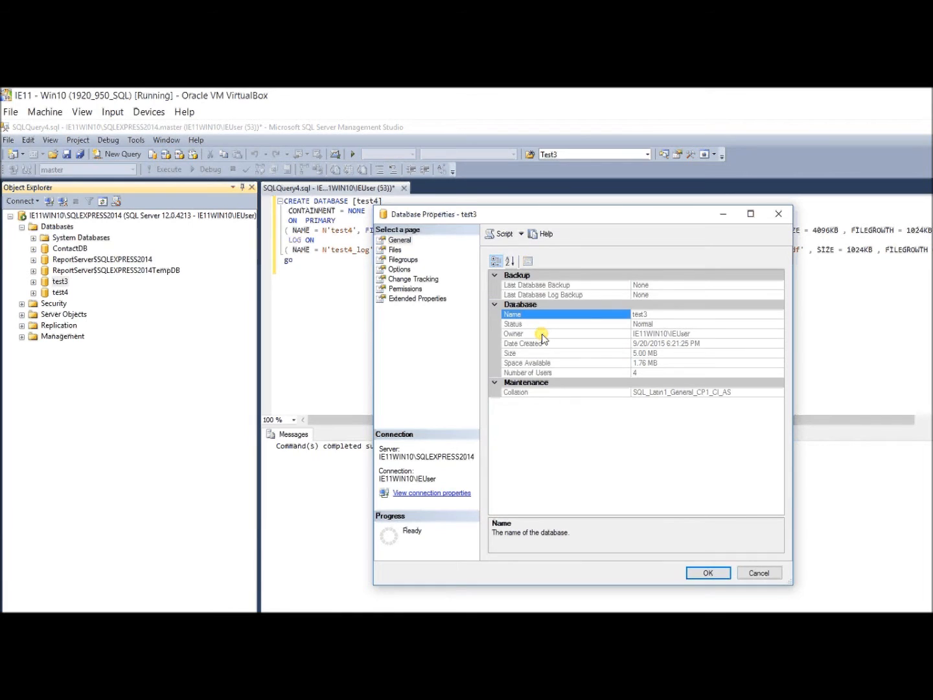
left_click(395, 249)
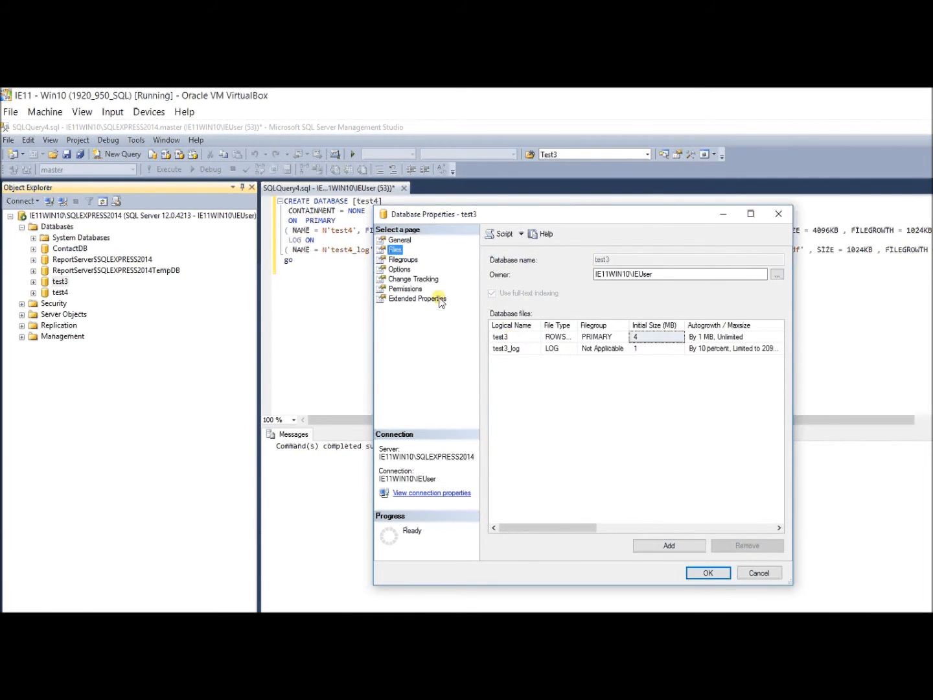
left_click(403, 259)
key("Up")
left_click_drag(543, 528, 607, 528)
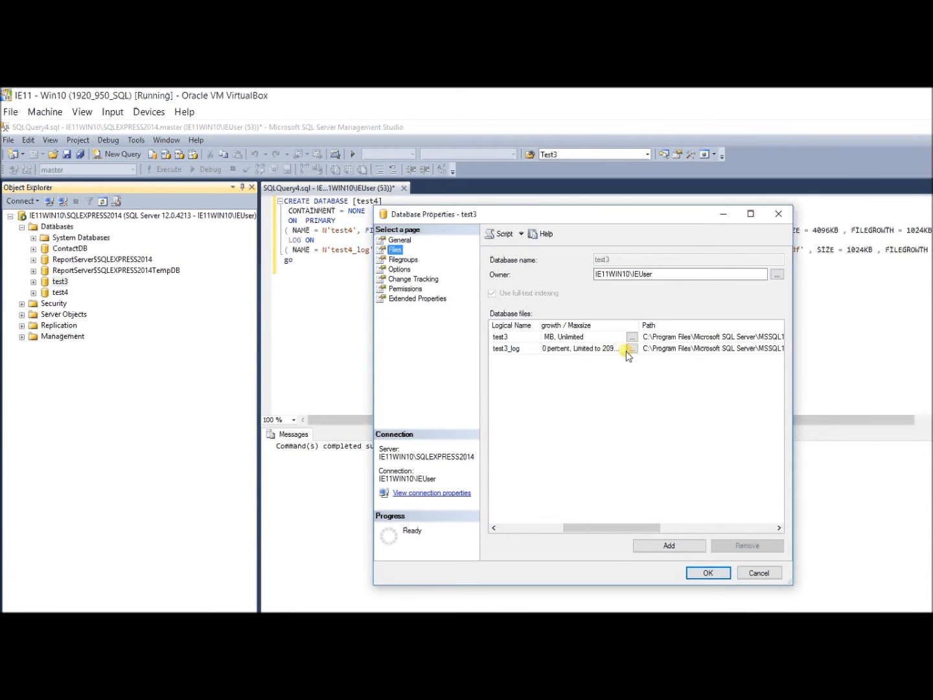
left_click_drag(792, 368, 932, 368)
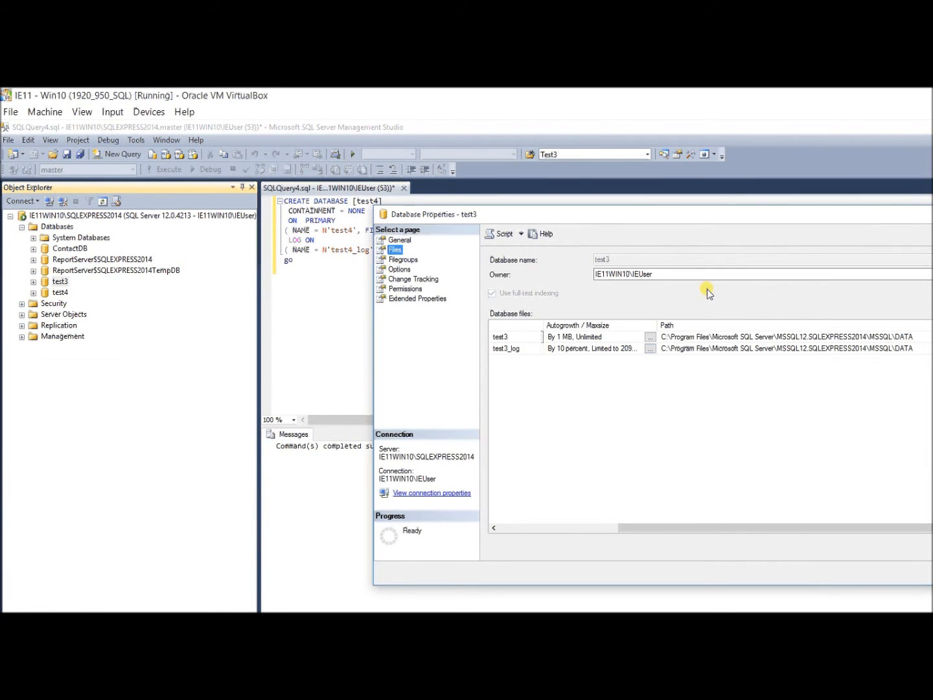
left_click(668, 348)
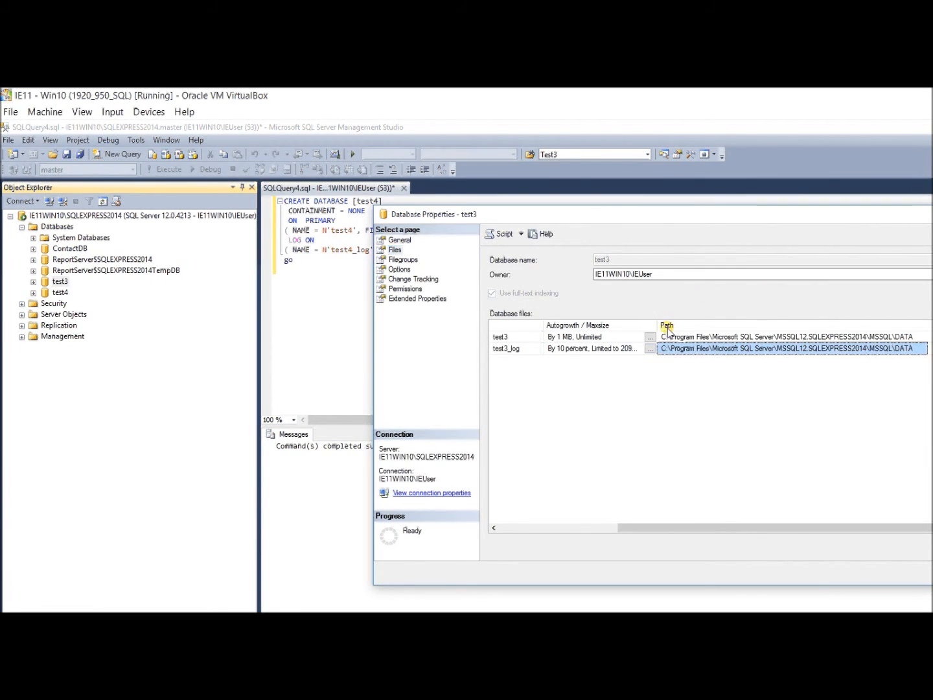
left_click_drag(673, 527, 531, 528)
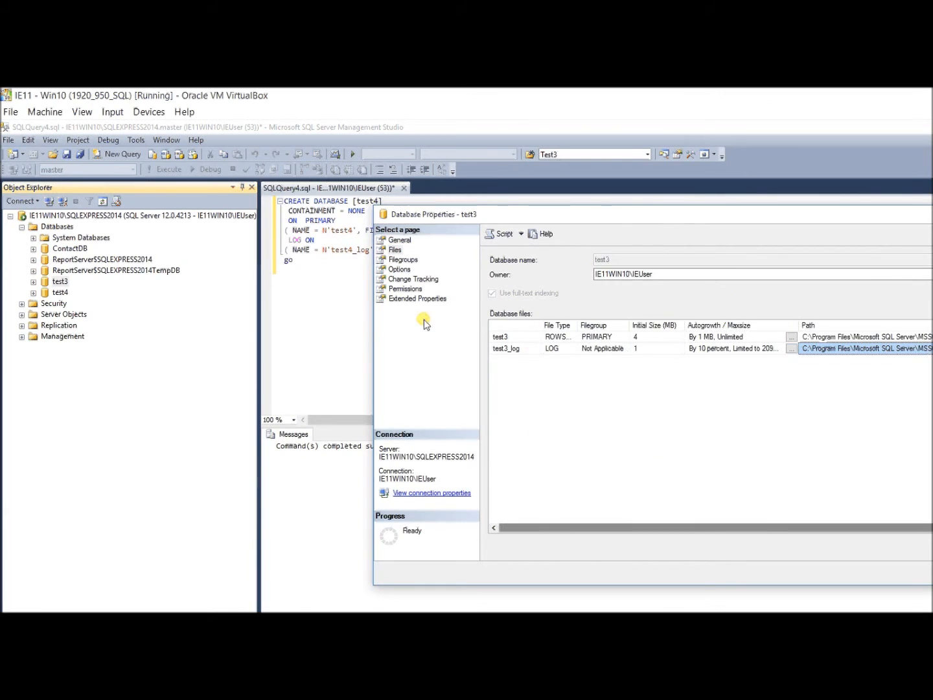
left_click(402, 259)
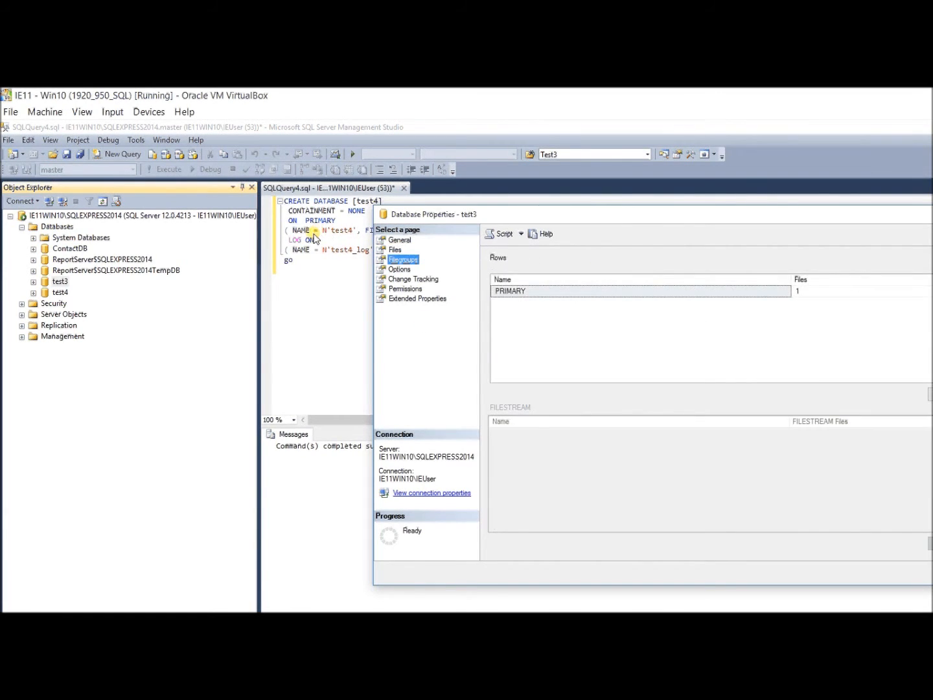
key("Down")
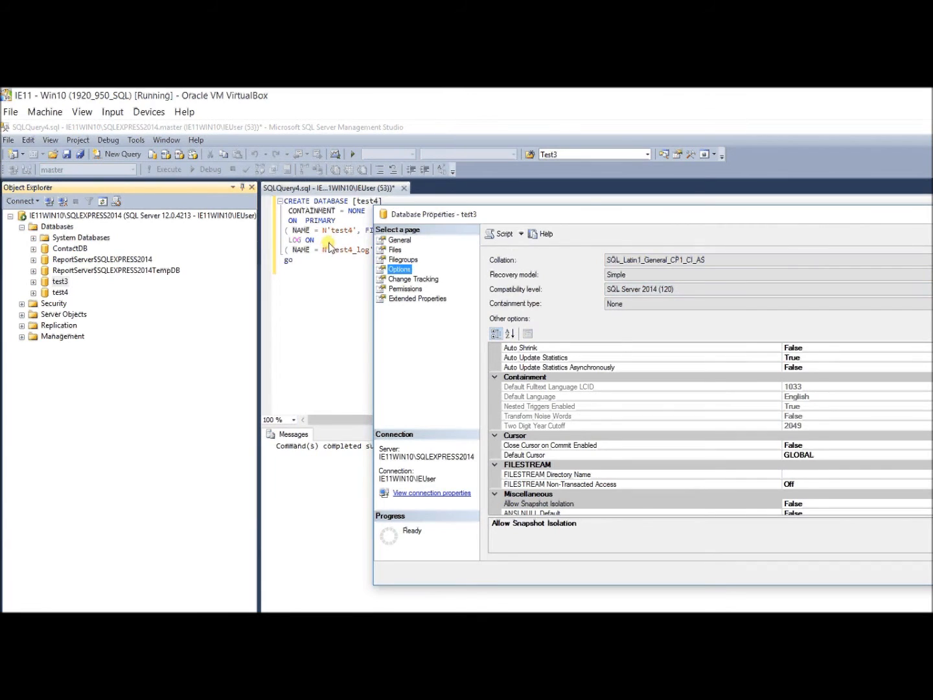
key("Escape")
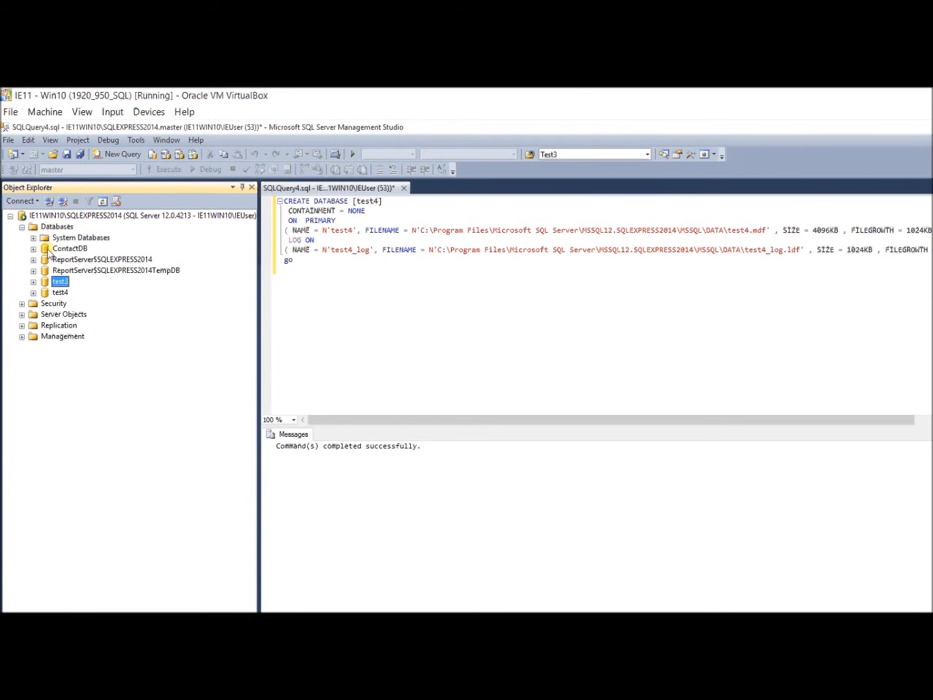
Expand test4 and its Tables folder, then bring up Tasks > Back Up for test4.
left_click(33, 294)
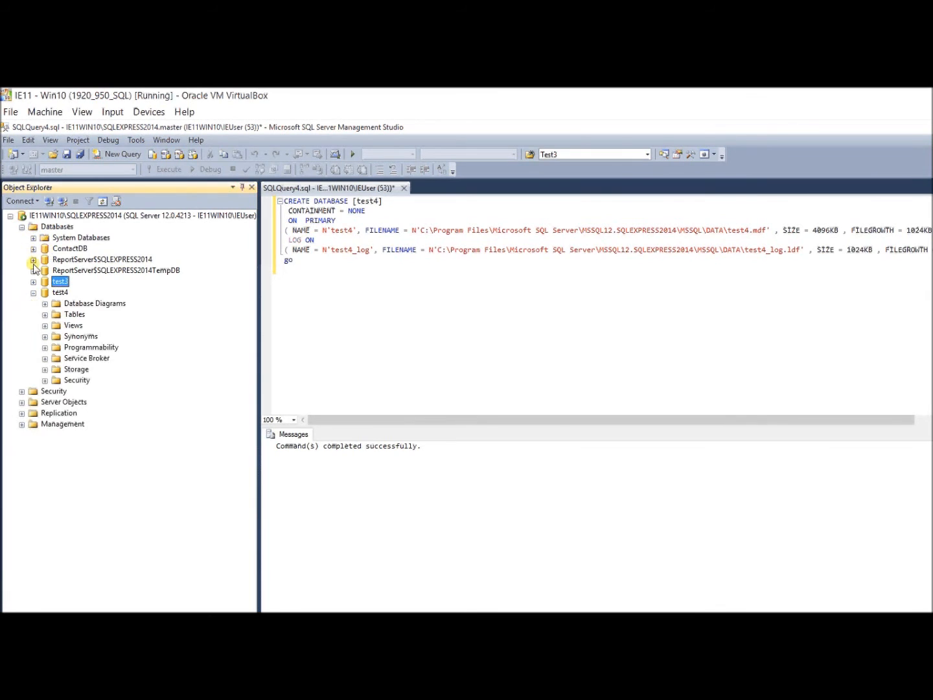
left_click(44, 315)
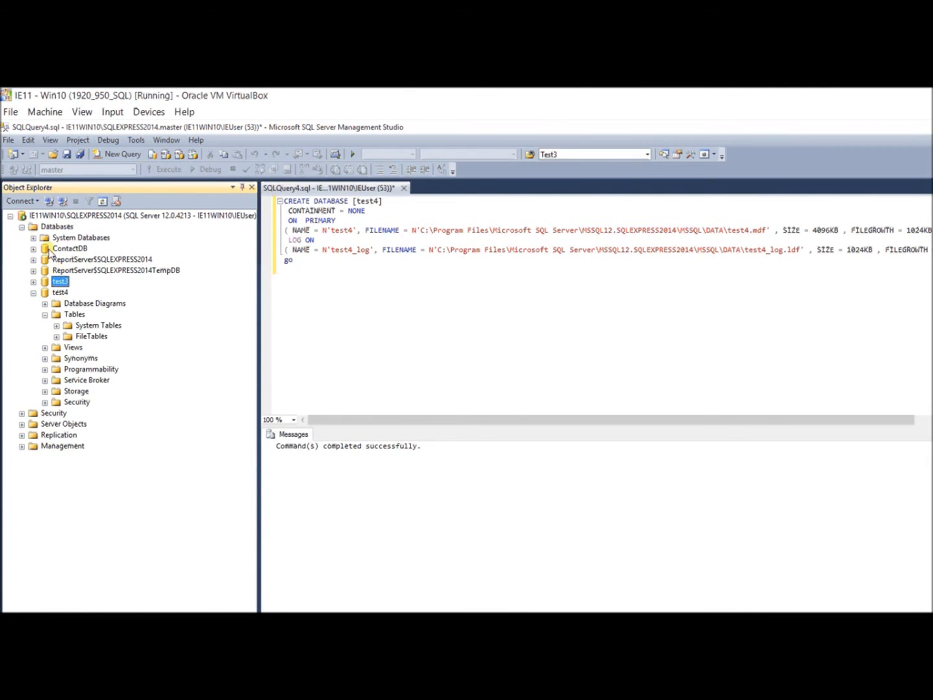
key("Down")
key("shift+F10")
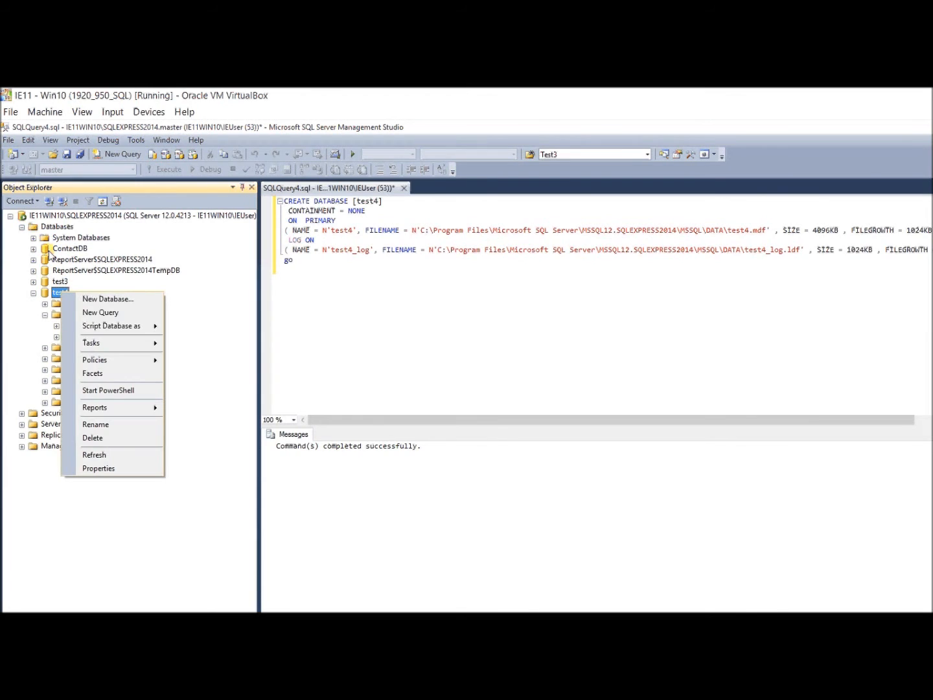
key("Right")
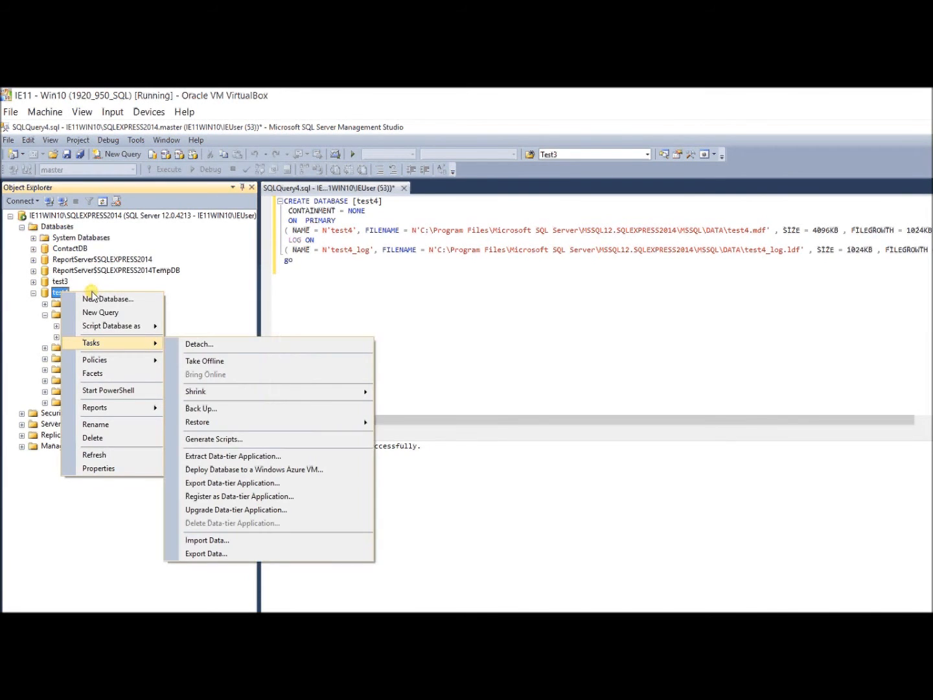
left_click(191, 292)
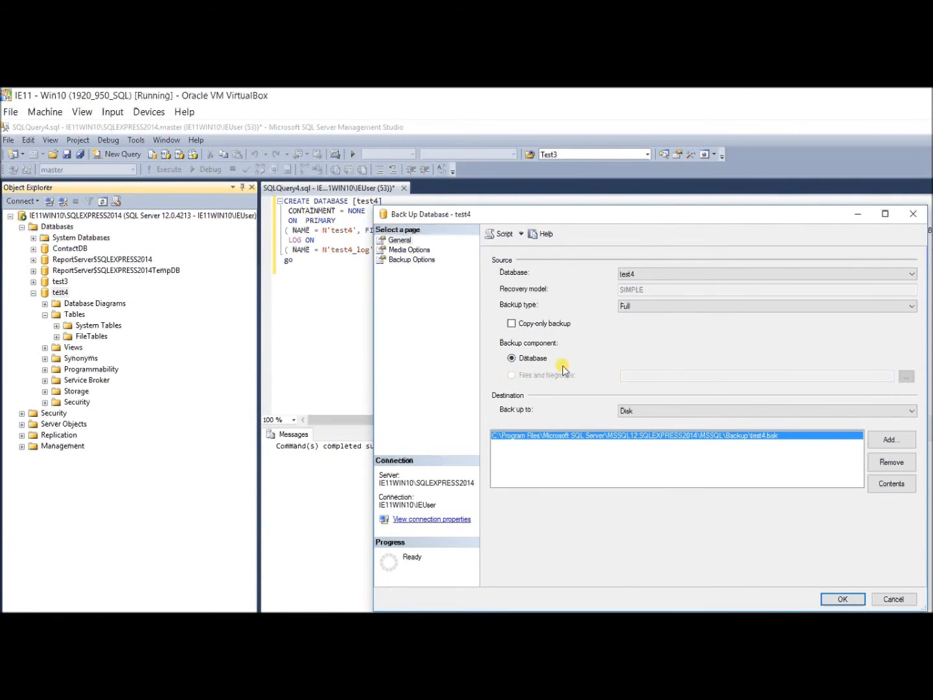
Replace the default backup destination by browsing to the C:\Downloads folder.
left_click(891, 462)
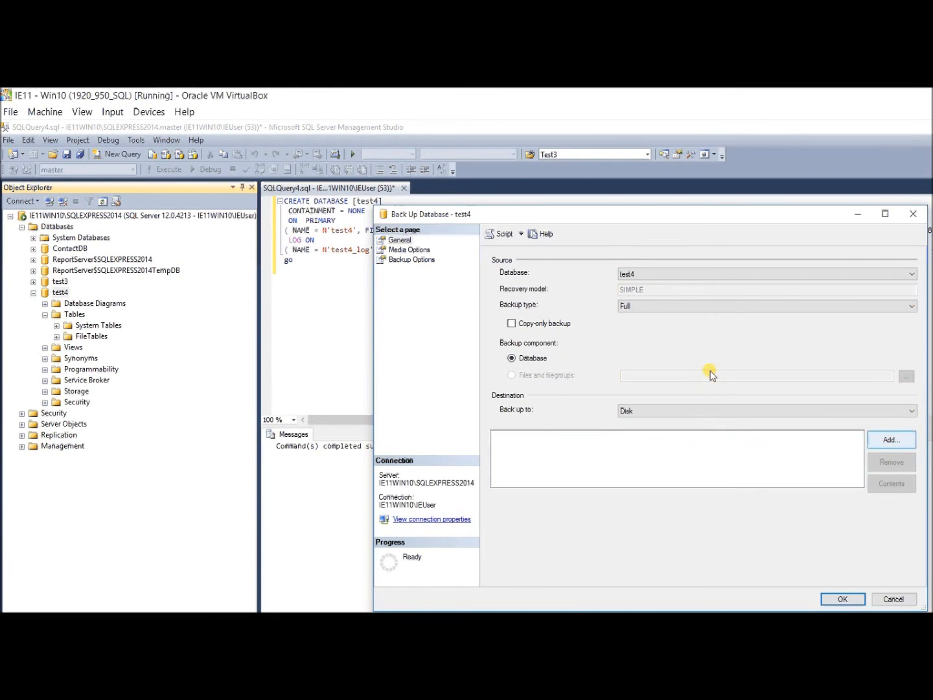
left_click(891, 439)
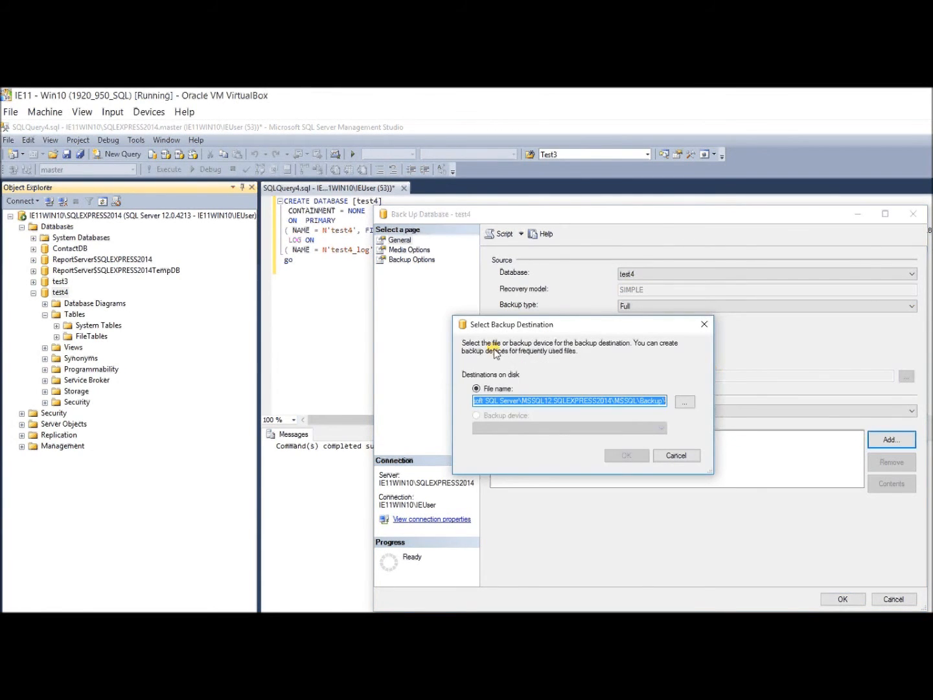
key("Tab")
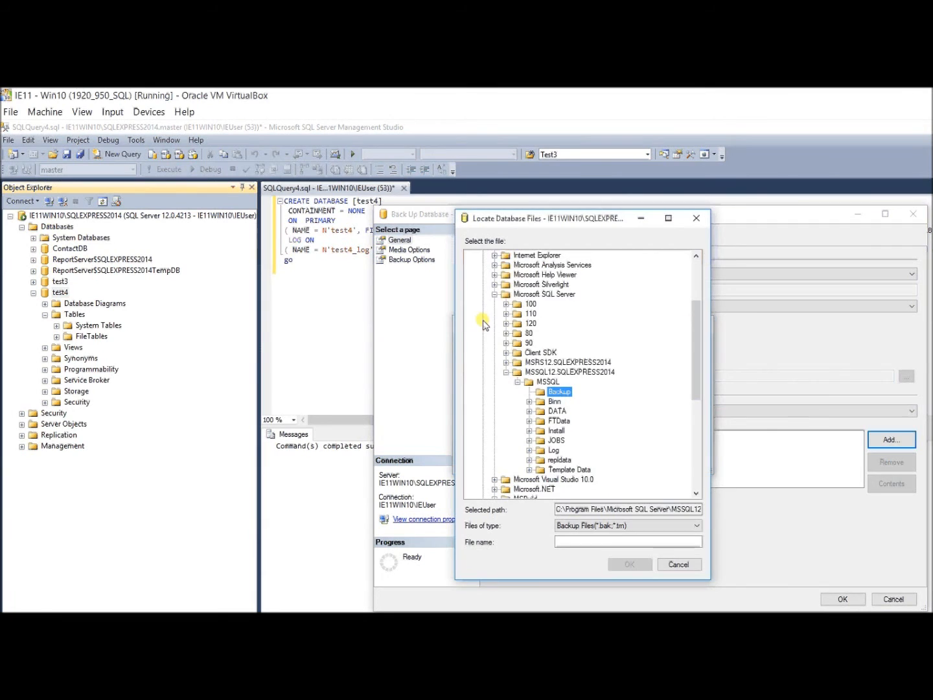
left_click(494, 294)
scroll(555, 259, "up", 4)
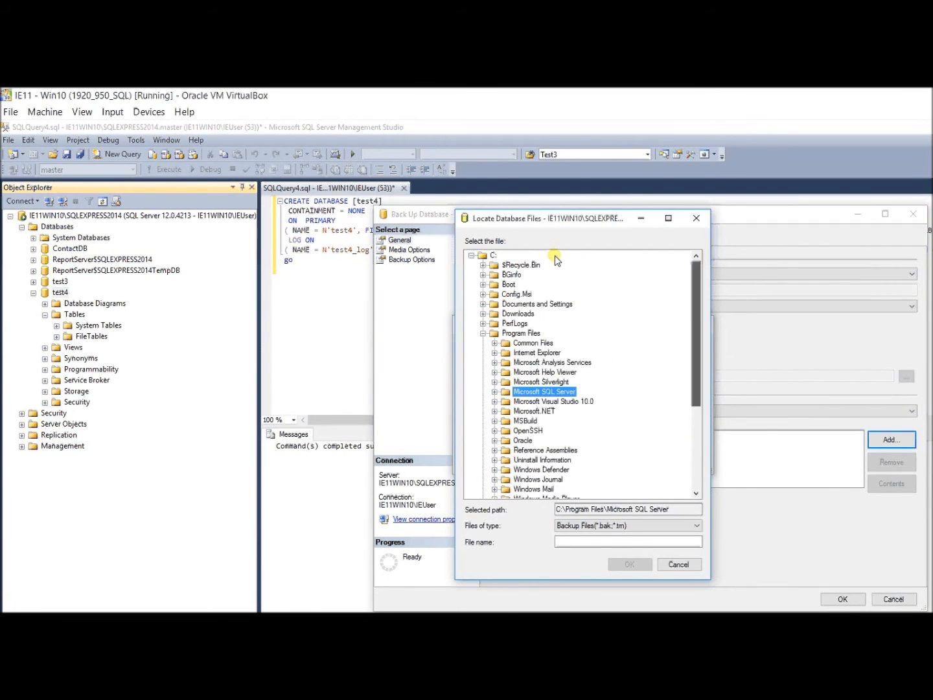
left_click(483, 333)
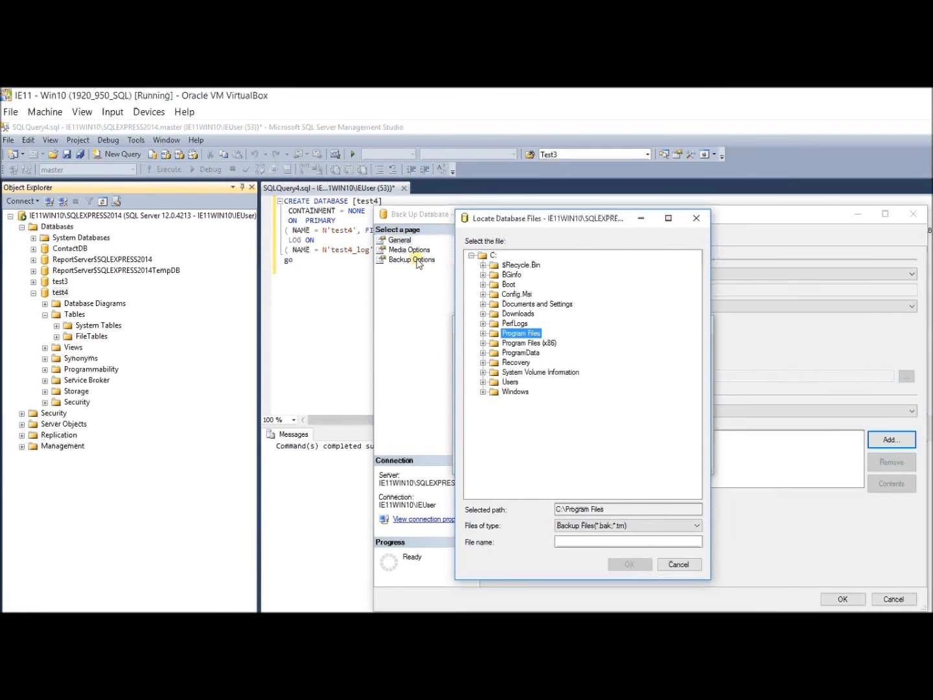
left_click(517, 313)
Name the backup file Test4Evening, confirm it, and run the full backup of test4.
left_click(583, 541)
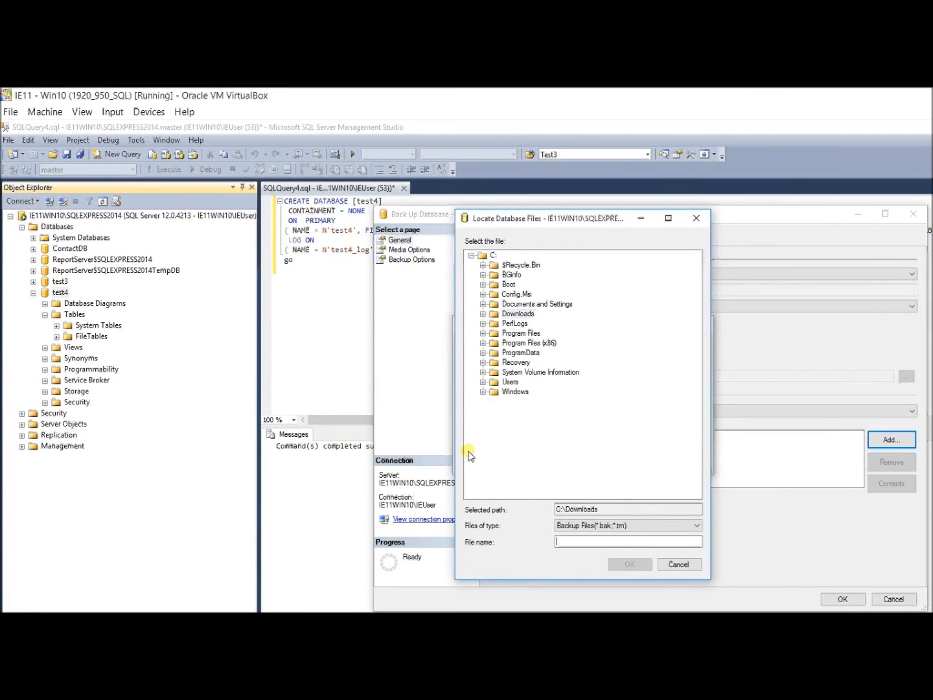
type("Test")
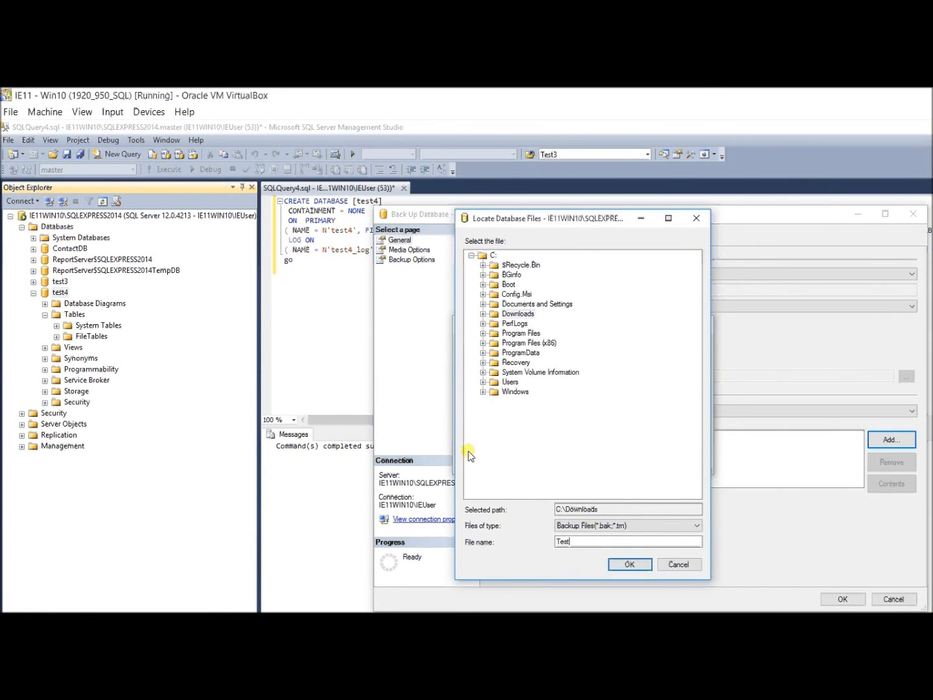
type("4Evening")
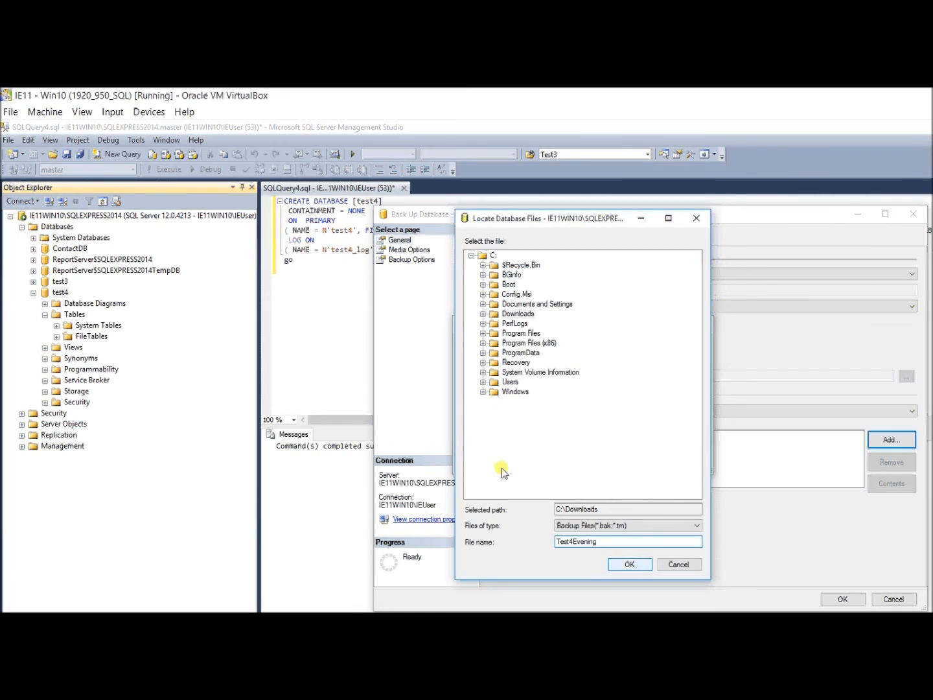
key("Return")
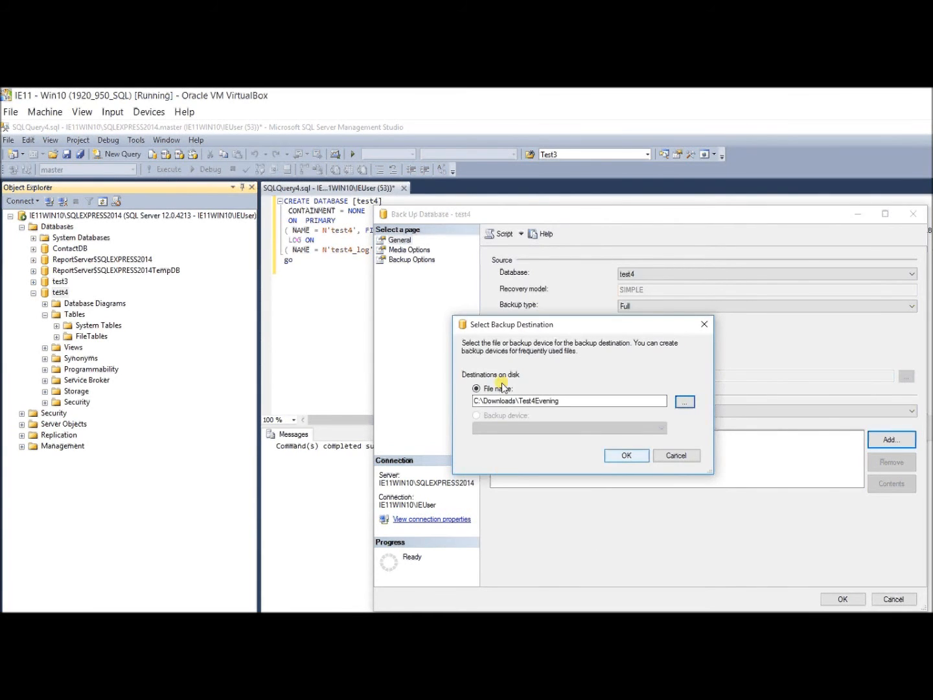
key("Return")
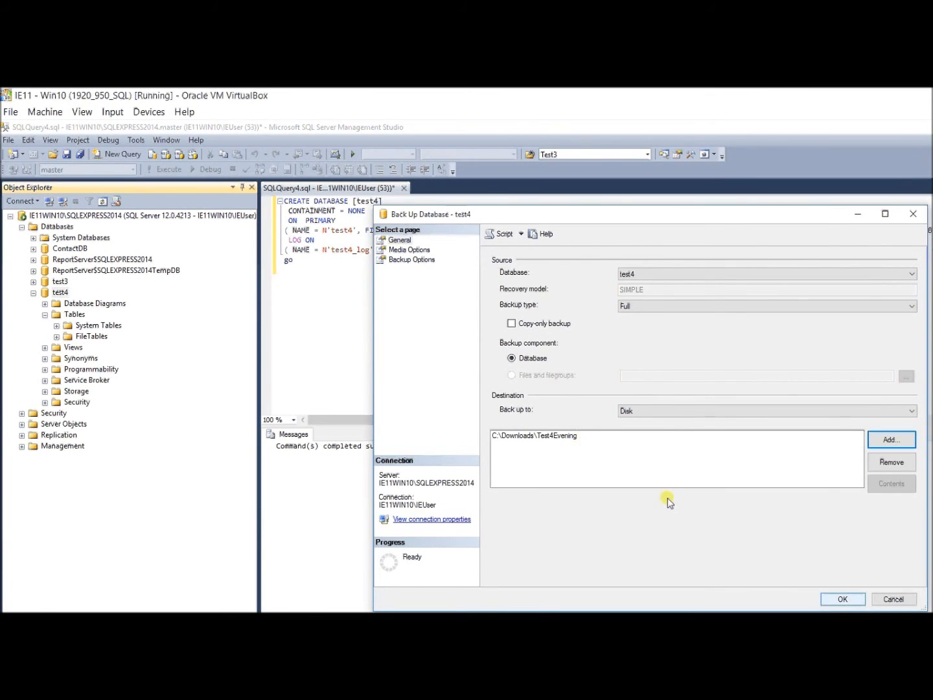
key("Return")
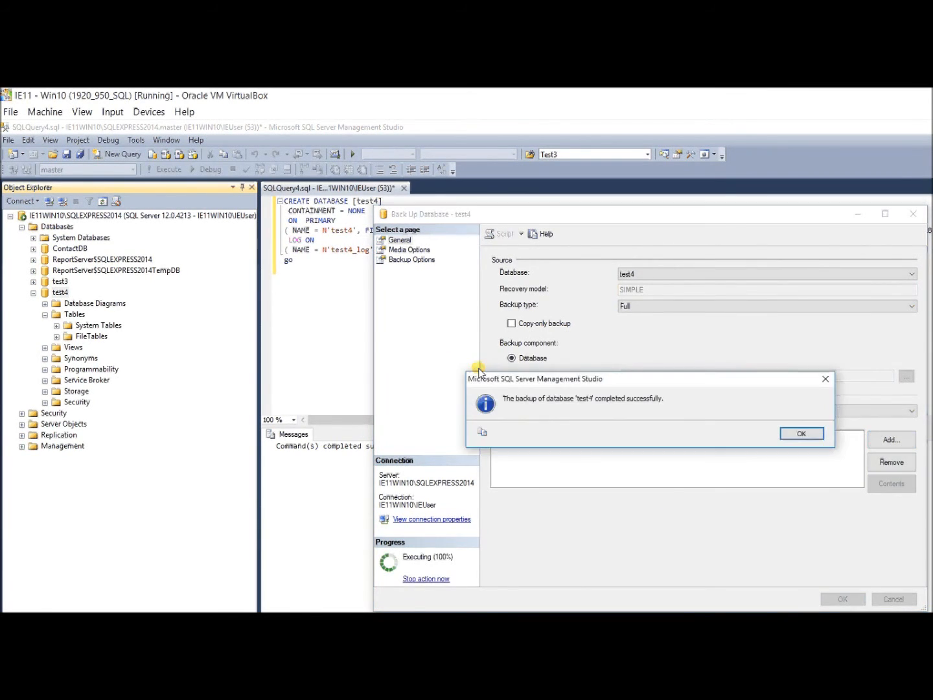
key("Return")
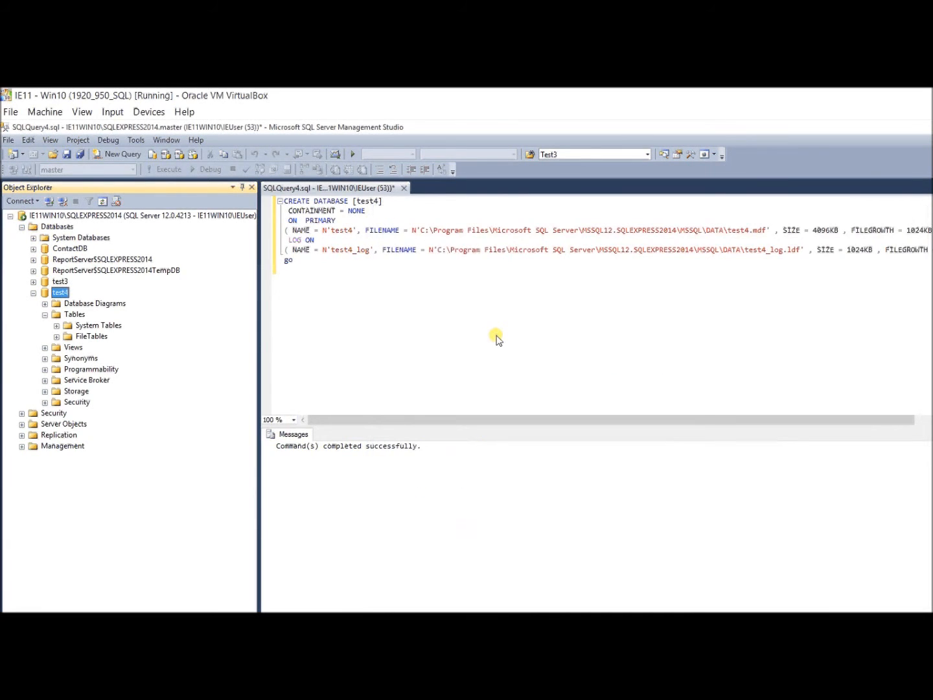
Start a new table in test4 with a nullable int column PersonID.
right_click(72, 314)
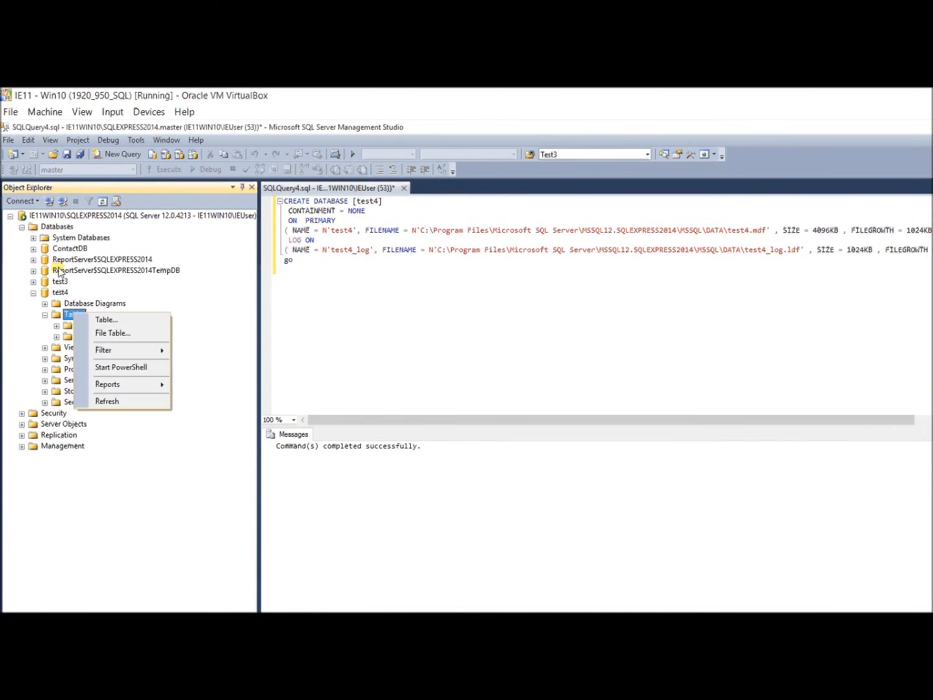
key("Escape")
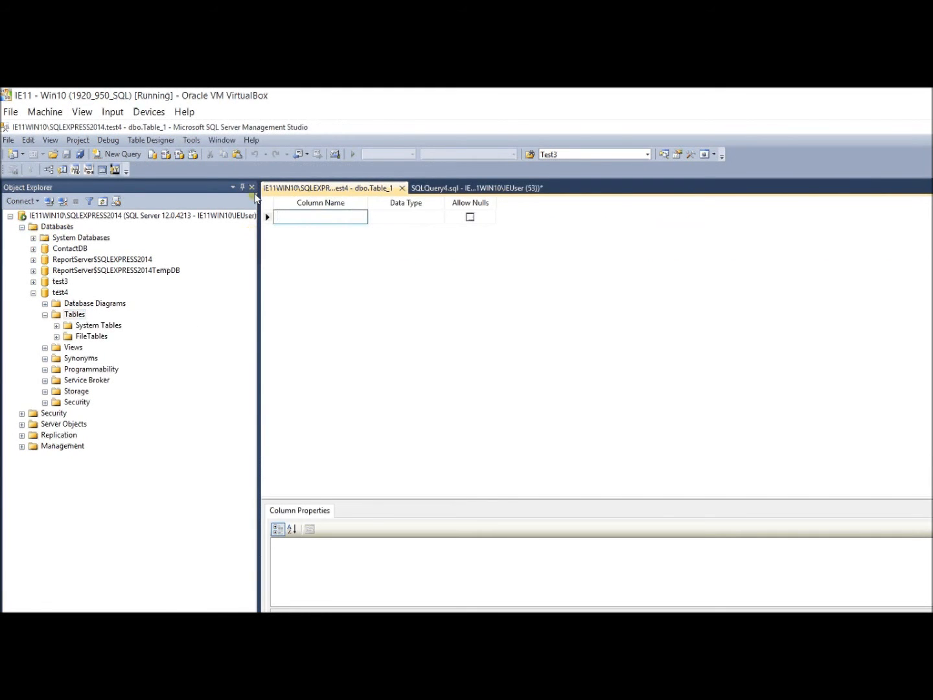
type("Person")
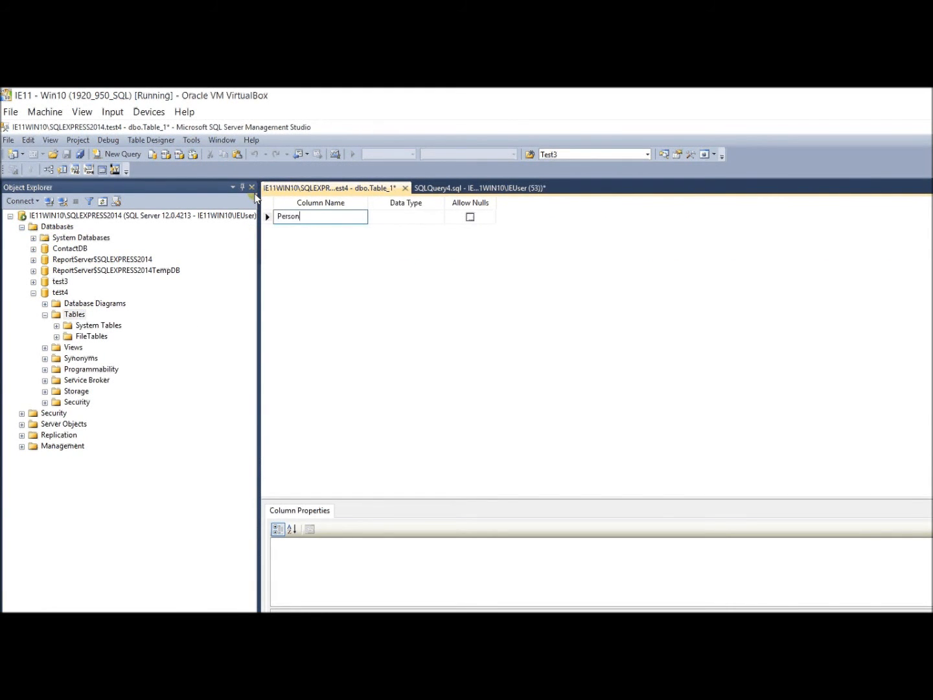
type("ID")
key("Tab")
type("int")
key("Tab")
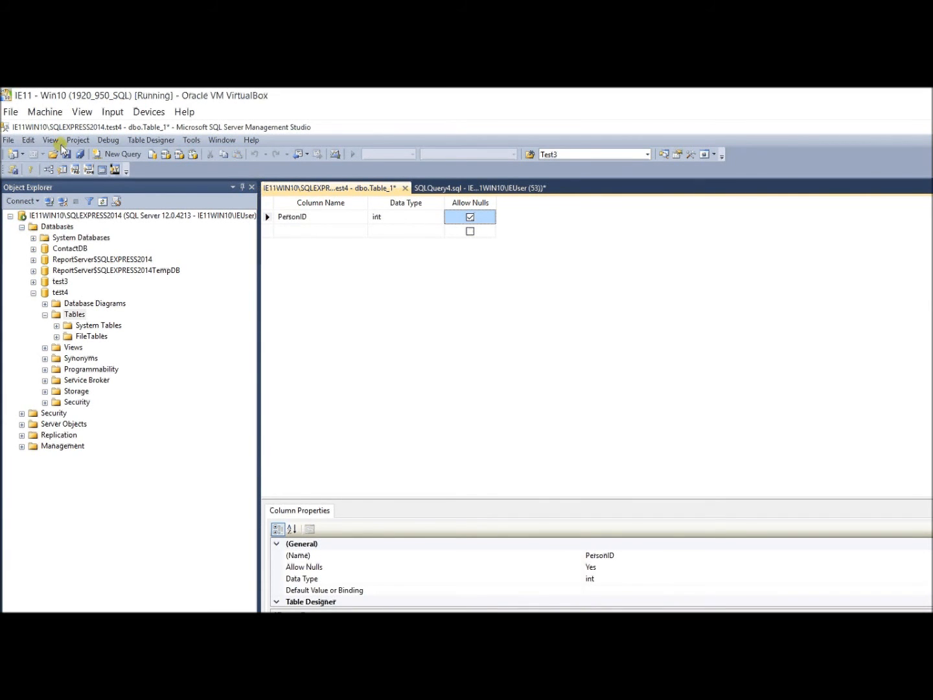
Save the new table as Person and close its designer.
key("ctrl+s")
type("Person")
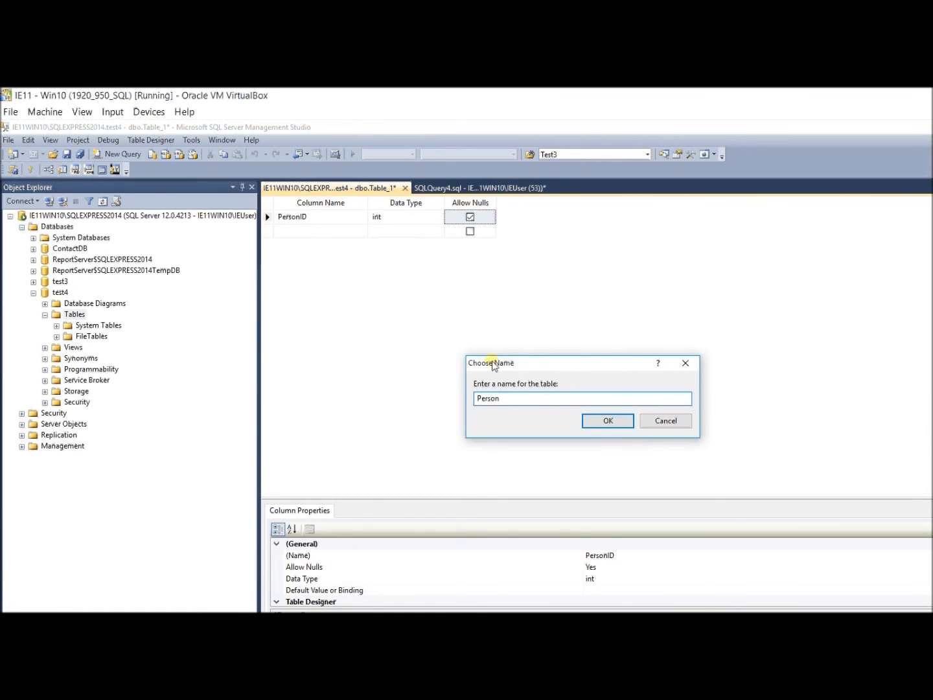
key("Return")
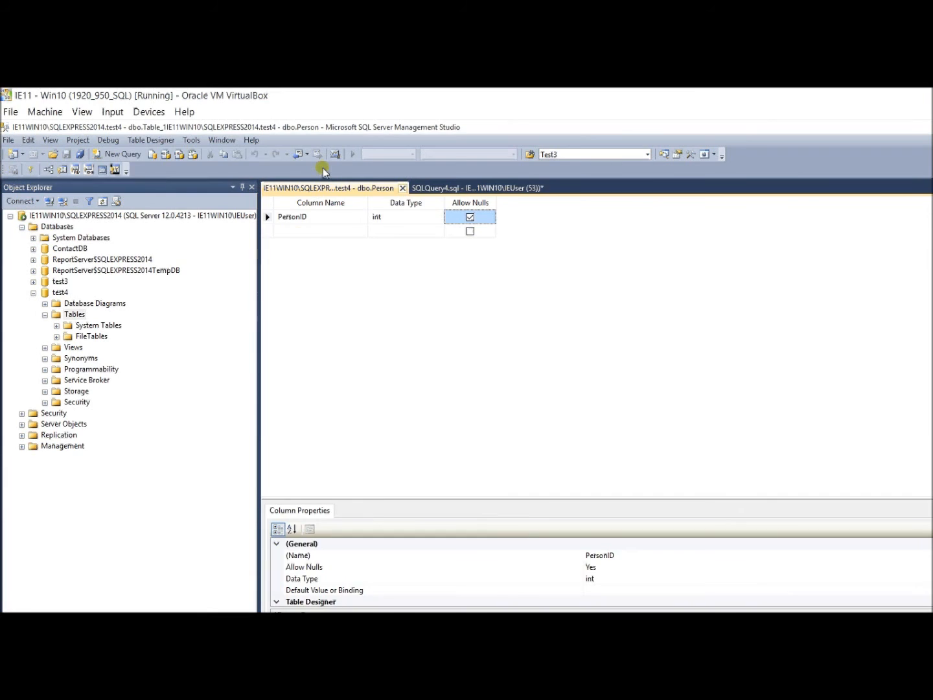
left_click(402, 189)
right_click(74, 314)
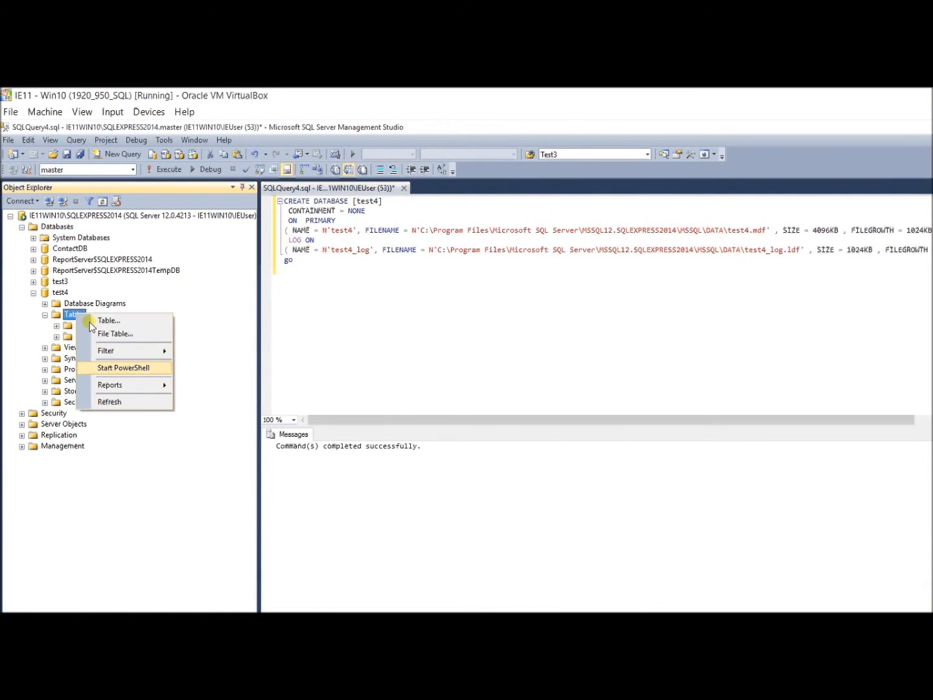
Restore test4 from its last full backup, Test4Evening, and acknowledge the success message.
left_click(82, 310)
left_click(93, 347)
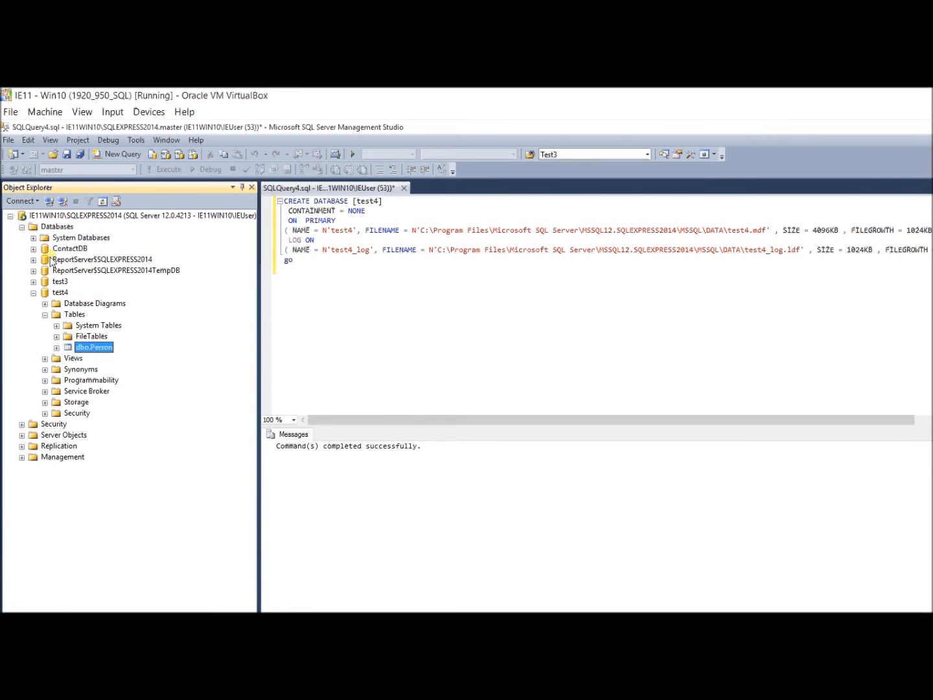
right_click(61, 293)
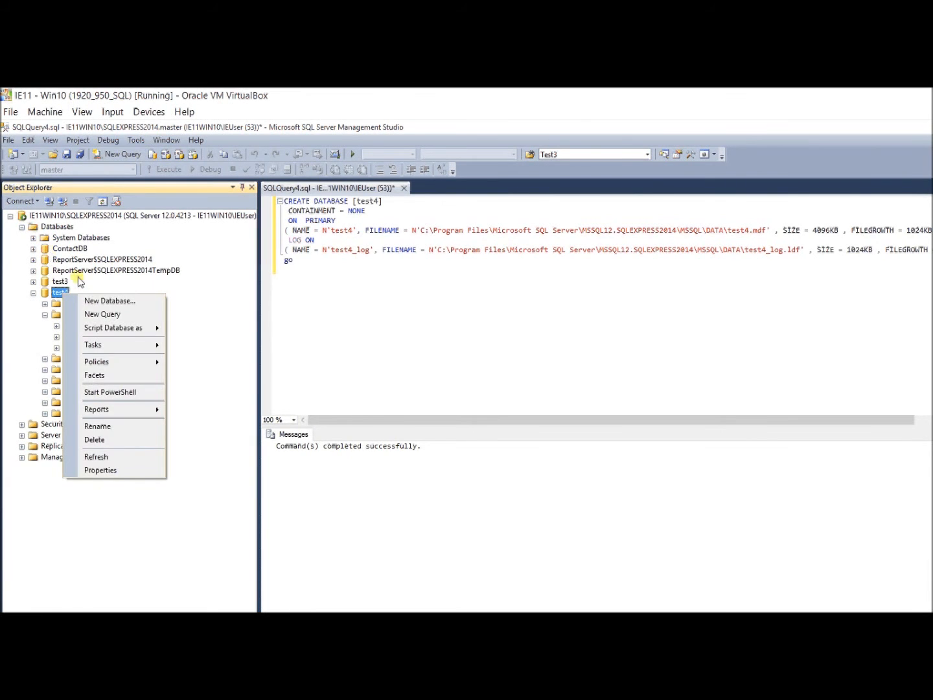
mouse_move(108, 344)
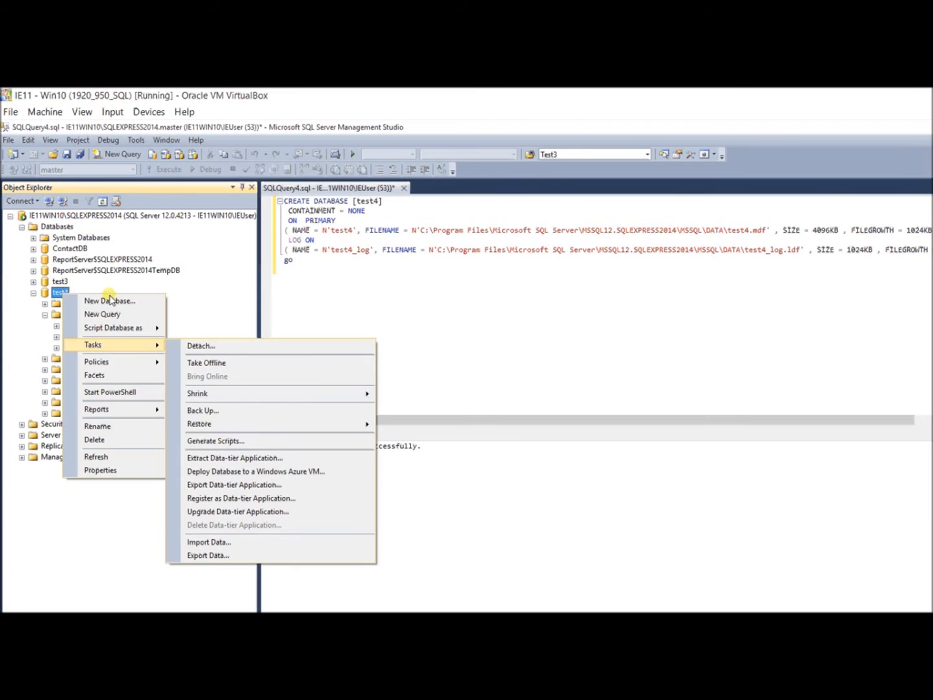
mouse_move(195, 423)
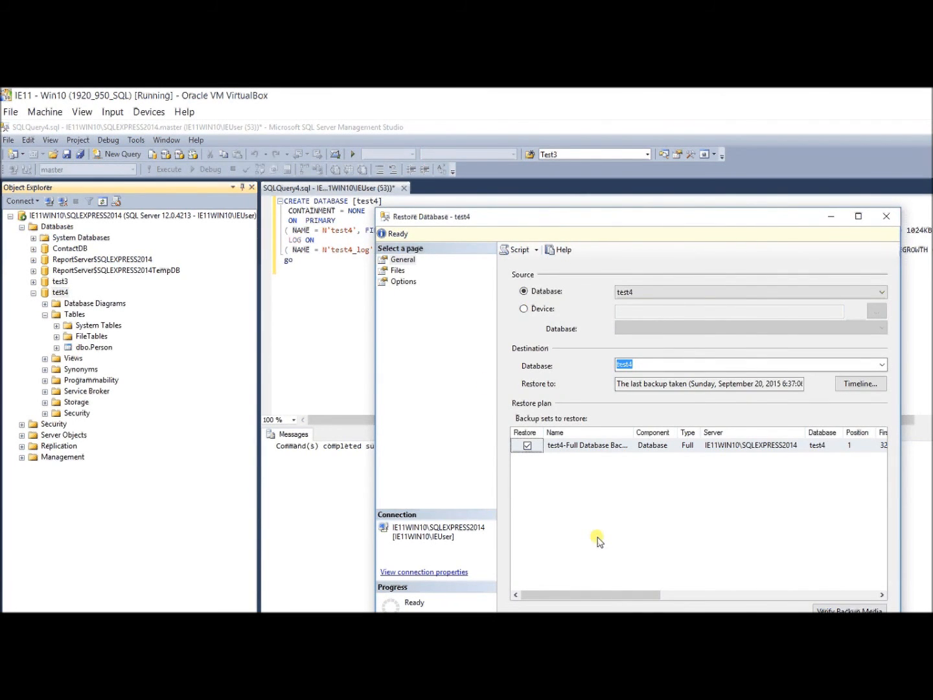
key("Return")
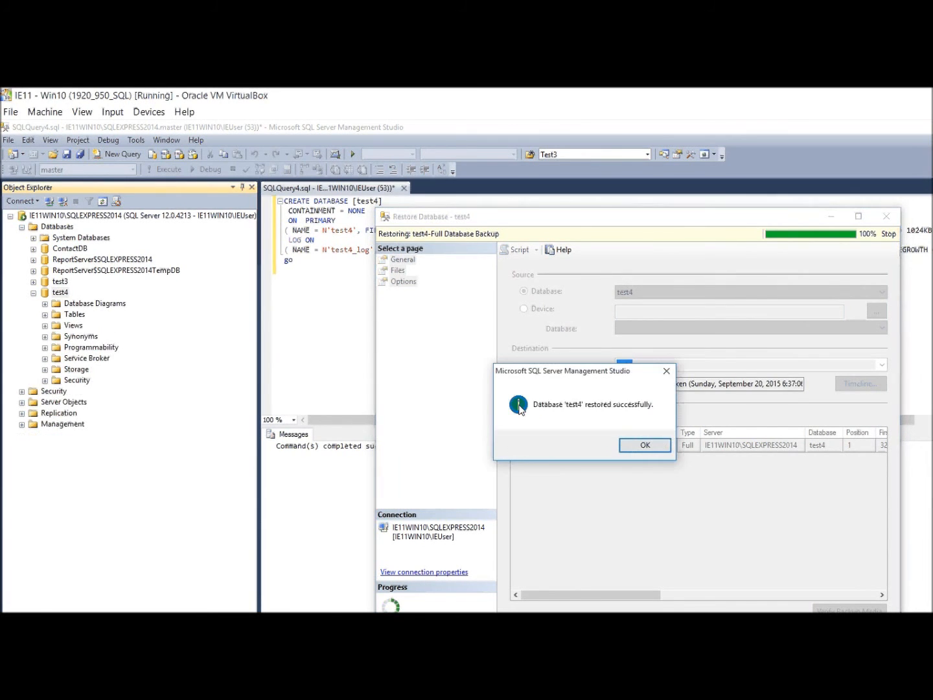
key("Return")
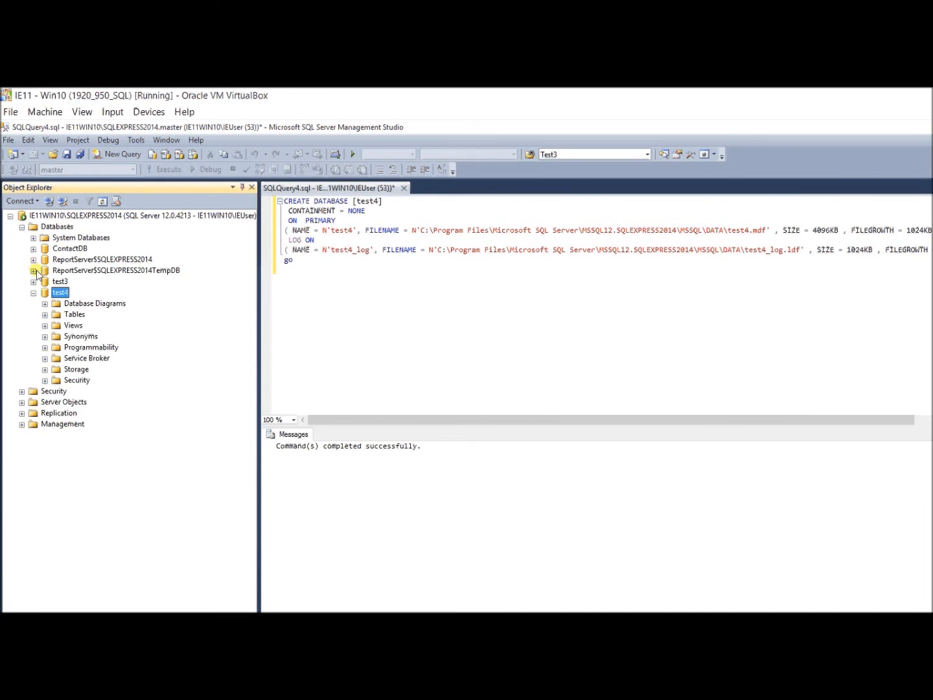
left_click(44, 314)
Refresh test4 and expand dbo.Person's Columns folder to show its Firstname column.
right_click(61, 292)
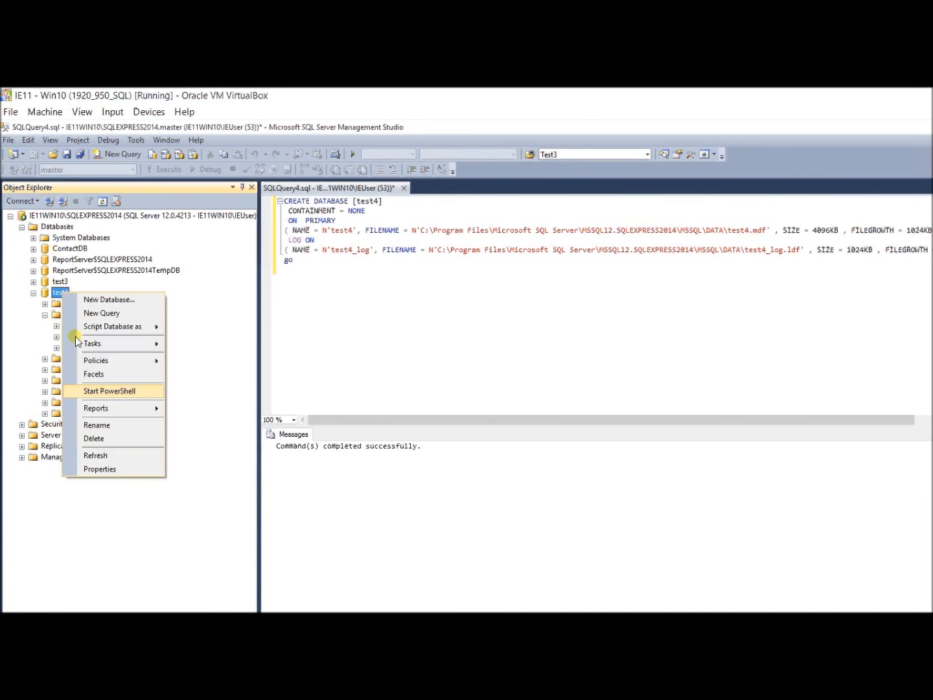
left_click(96, 455)
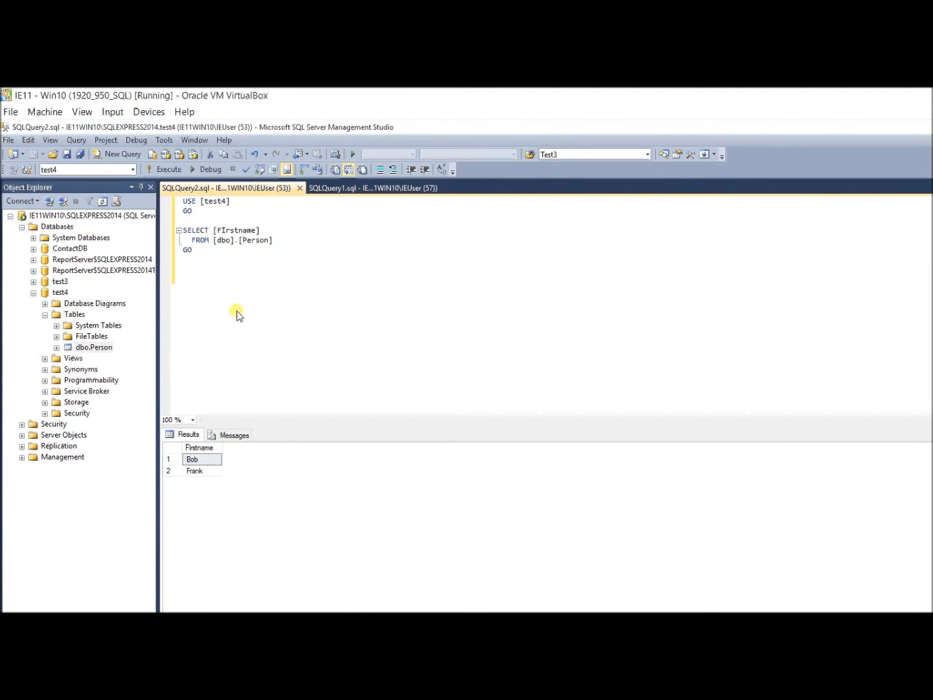
left_click(56, 347)
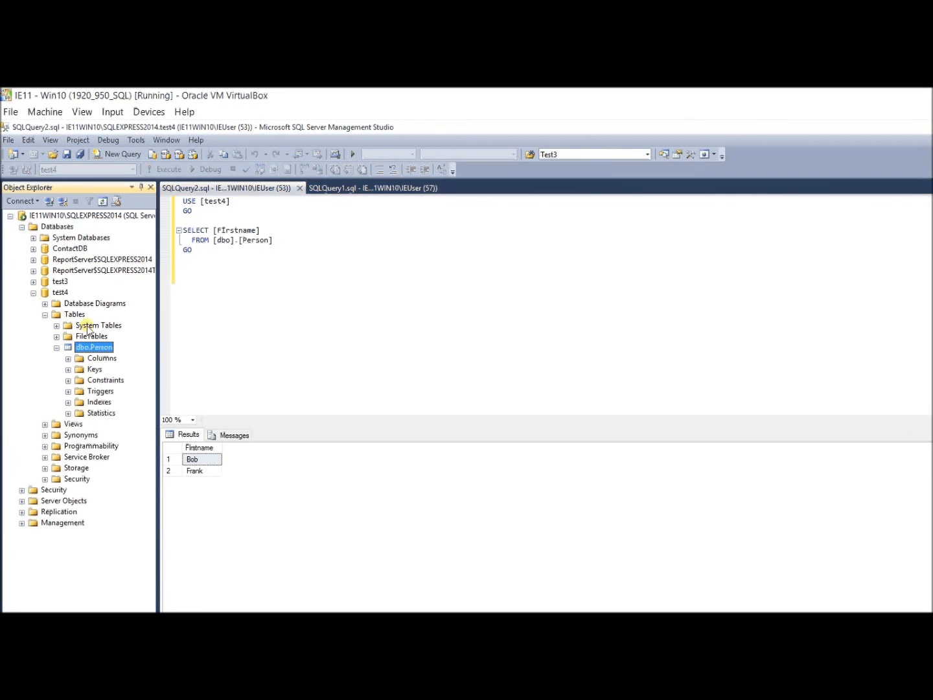
left_click(68, 358)
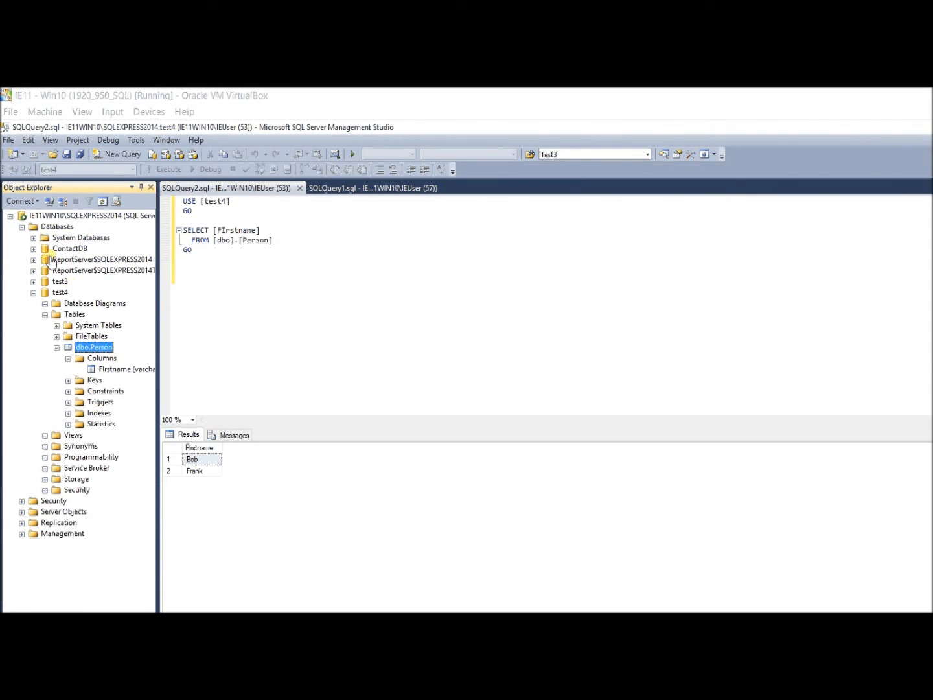
right_click(59, 292)
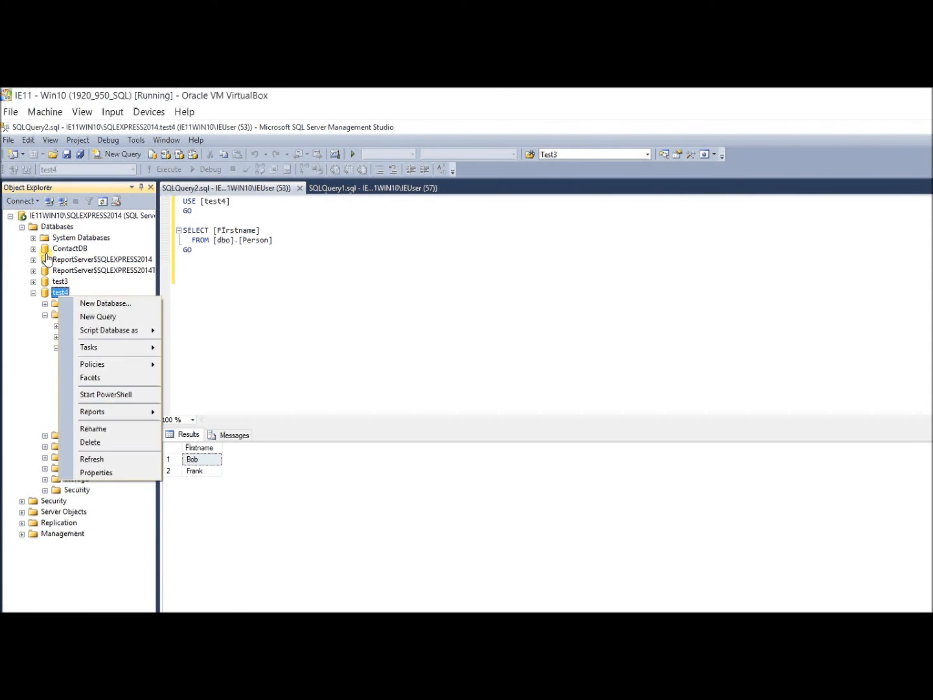
Close the SQLQuery2 and SQLQuery1 query editors.
left_click(228, 190)
left_click(300, 188)
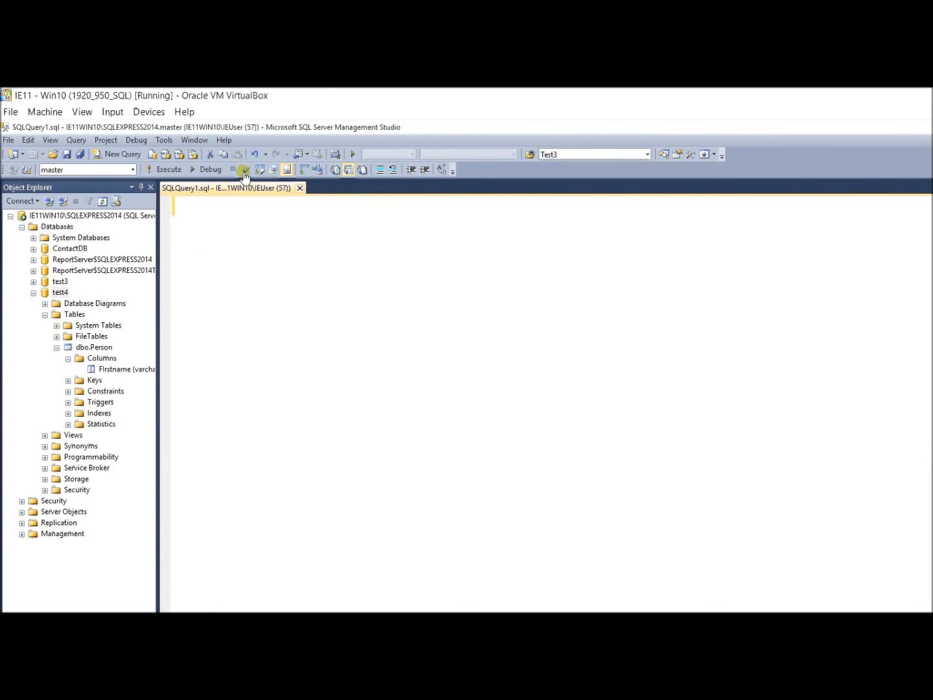
left_click(301, 188)
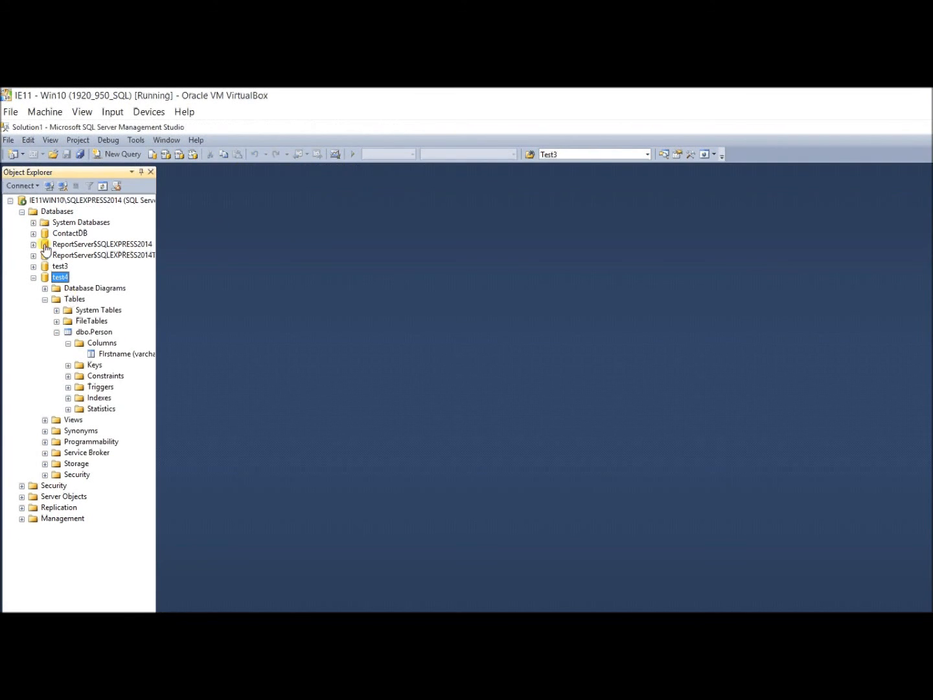
Detach test4 with Drop Connections and Update Statistics ticked.
right_click(57, 277)
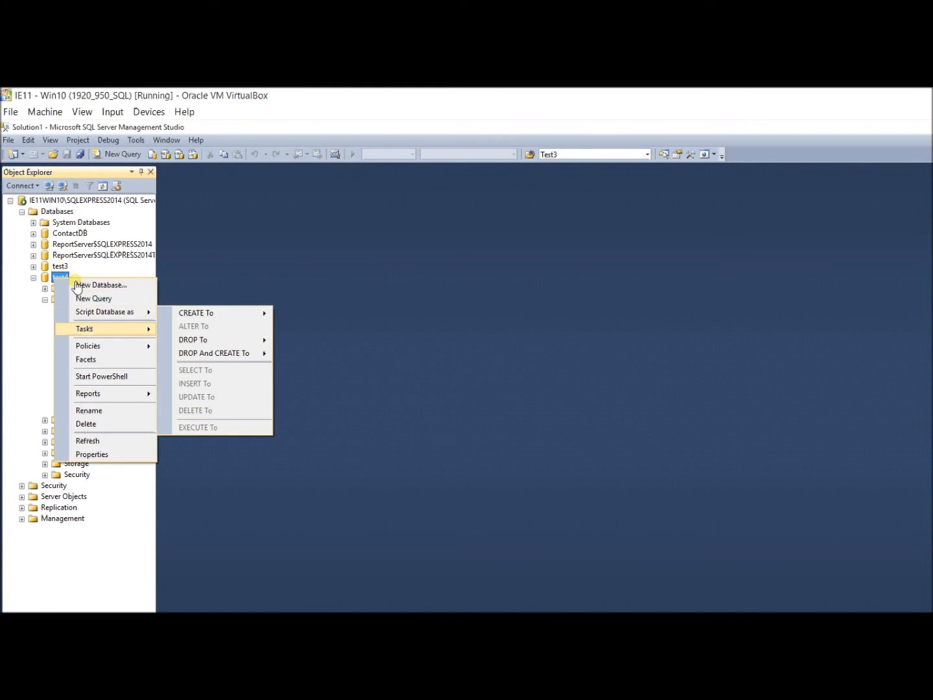
left_click(189, 330)
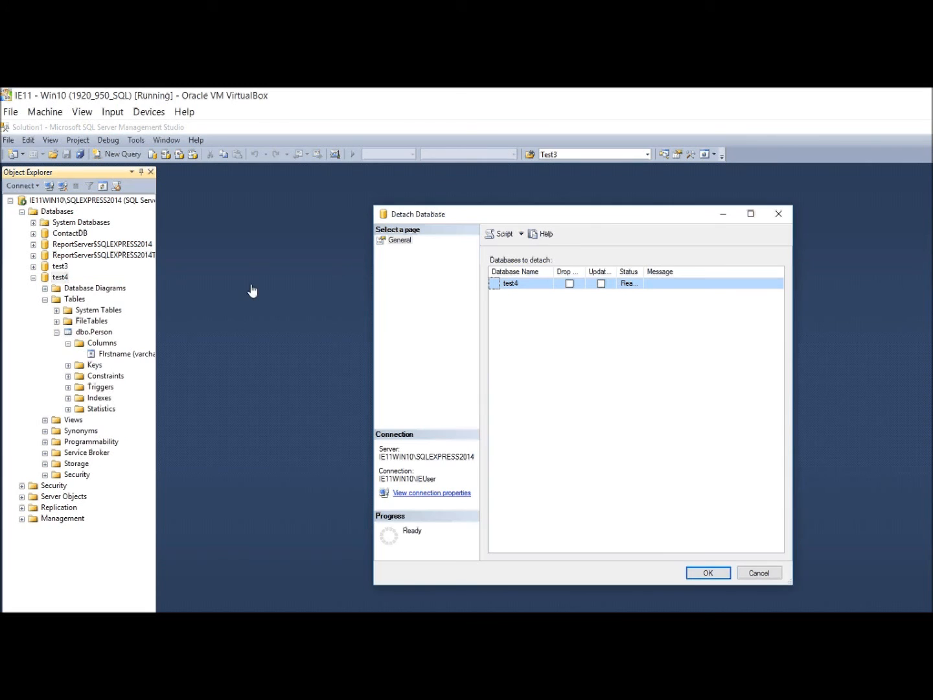
left_click(568, 283)
left_click(601, 283)
key("Return")
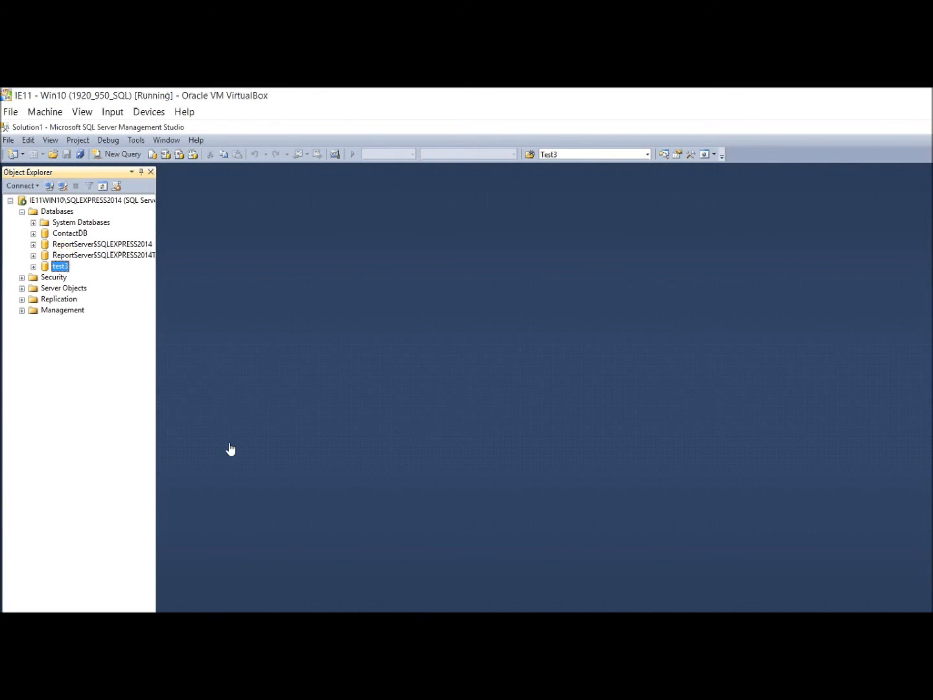
key("alt+Tab")
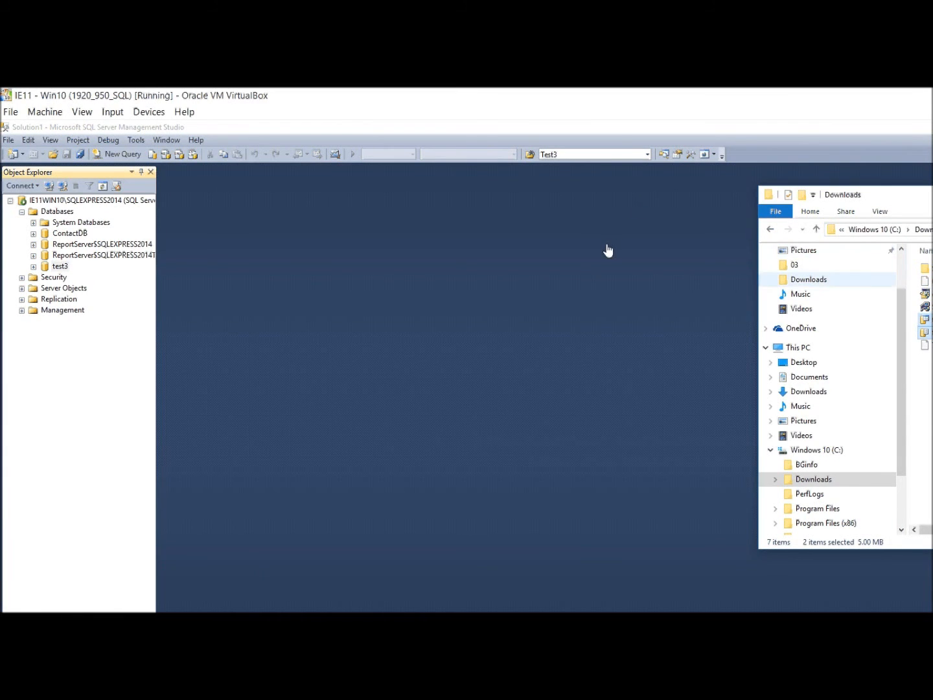
Copy test4.mdf and test4_log.ldf from the SQL Server MSSQL\DATA folder.
left_click_drag(758, 284, 285, 283)
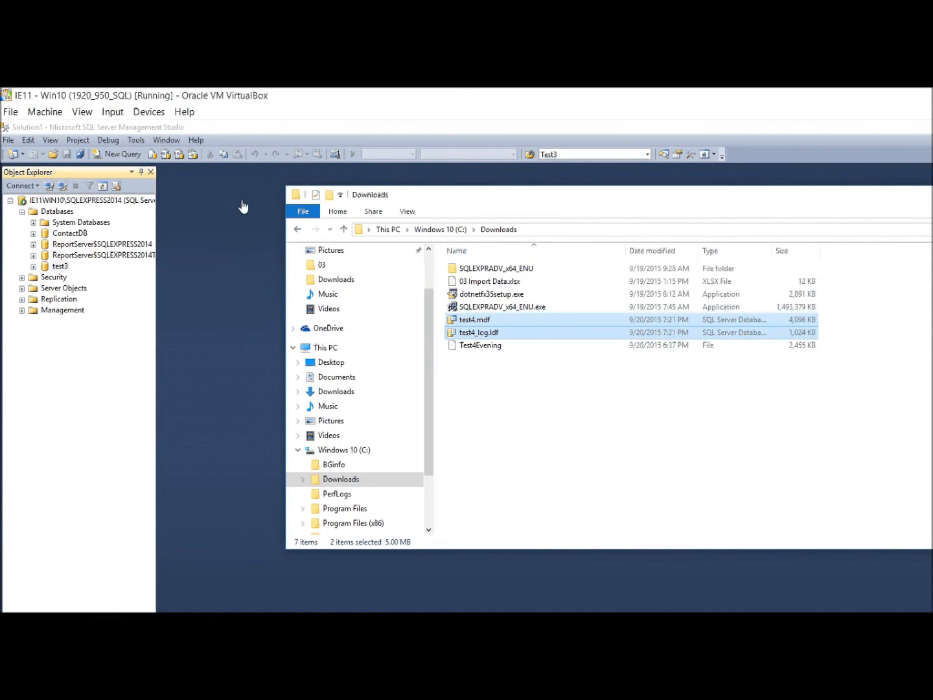
left_click(298, 230)
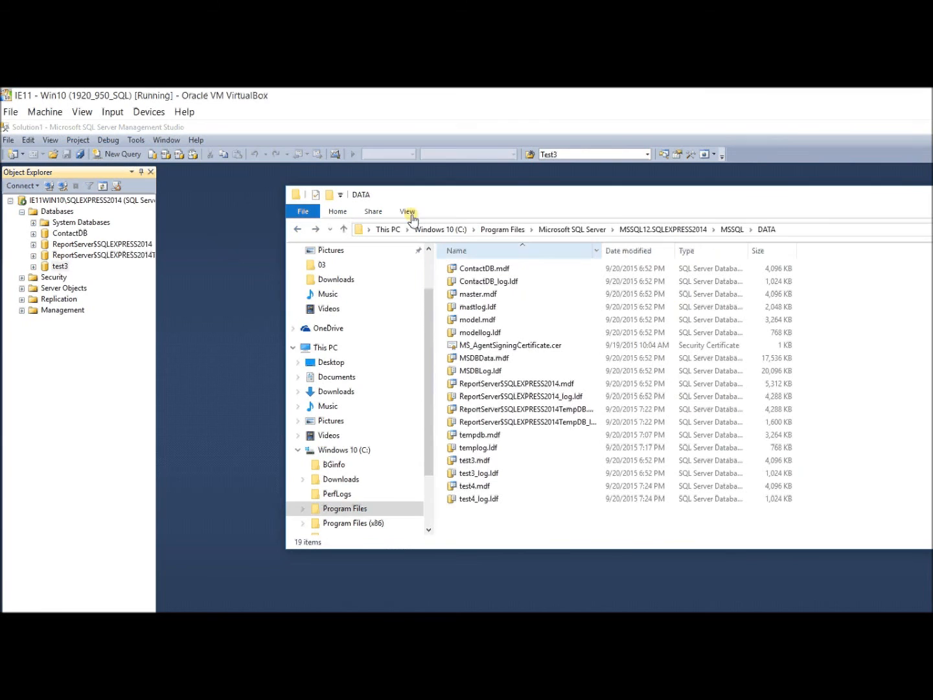
key("alt+d")
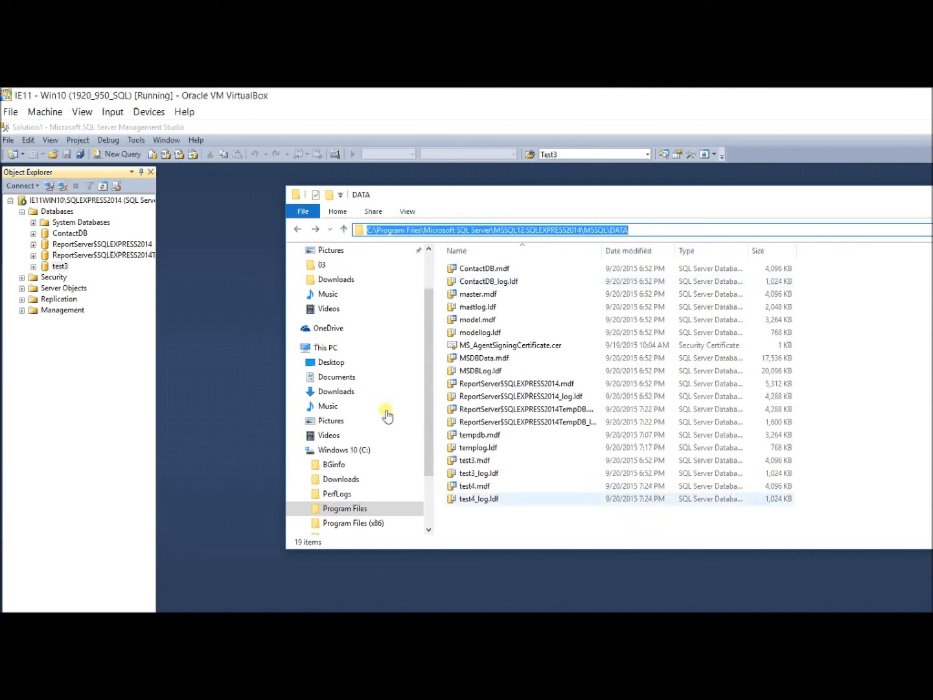
left_click(467, 486)
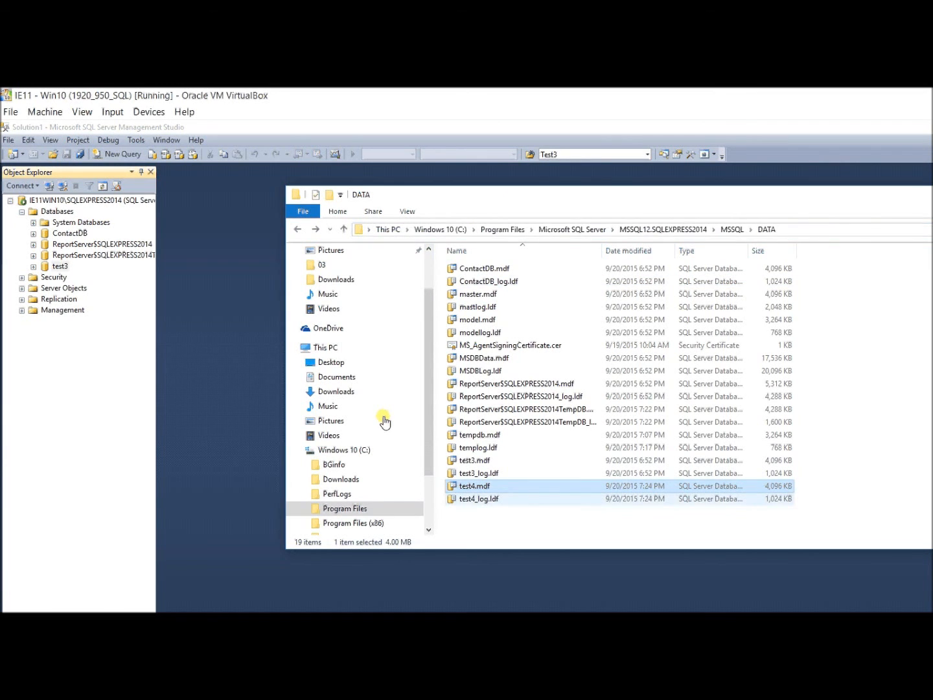
left_click(478, 499, "shift")
right_click(478, 497)
left_click(498, 539)
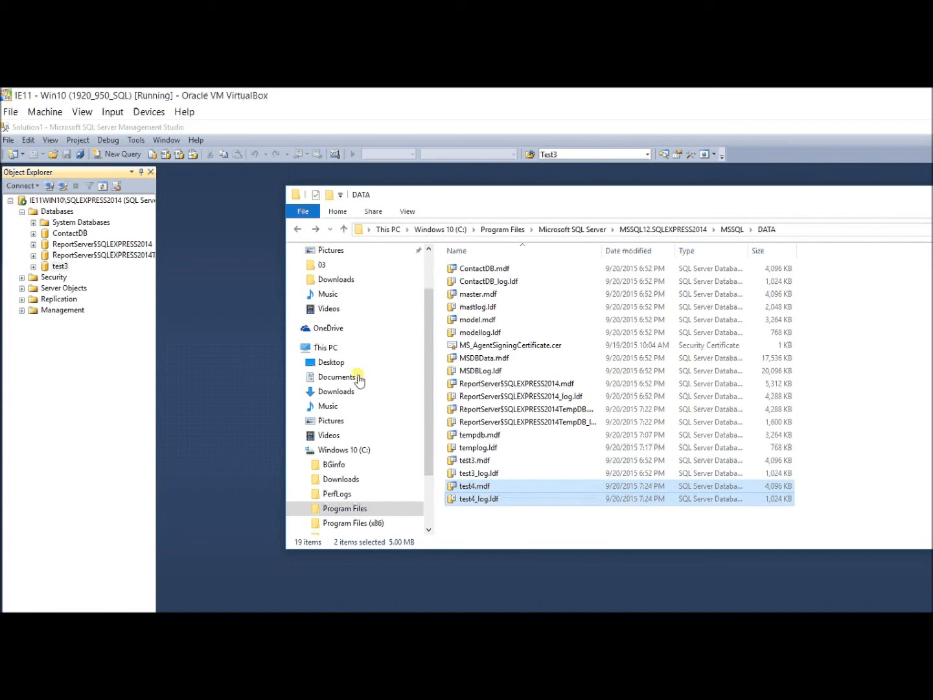
Paste both files into Downloads, replacing the older copies there.
scroll(309, 352, "down", 2)
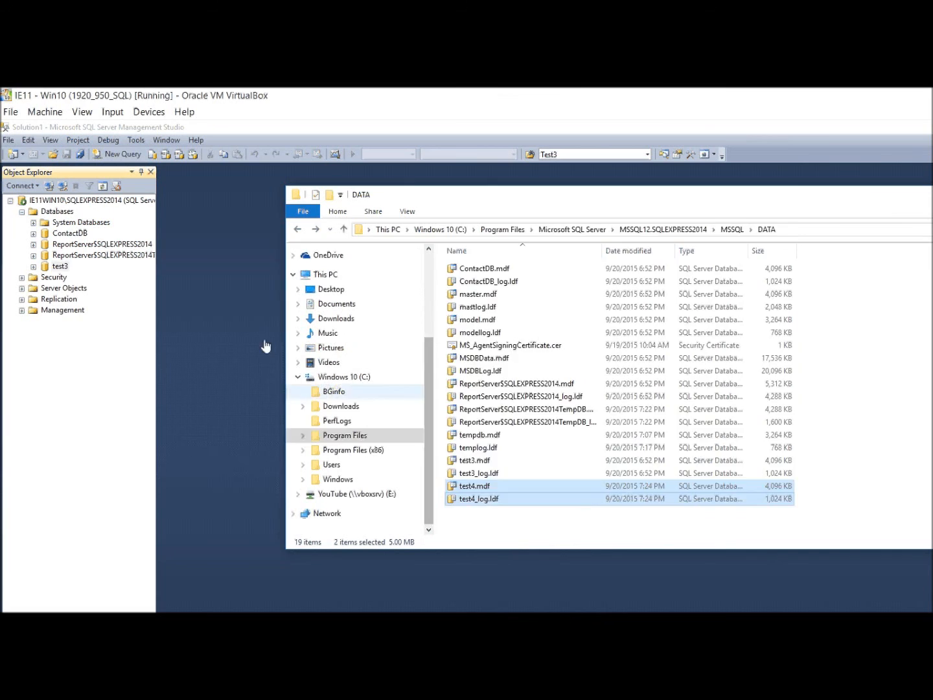
left_click(341, 405)
right_click(486, 430)
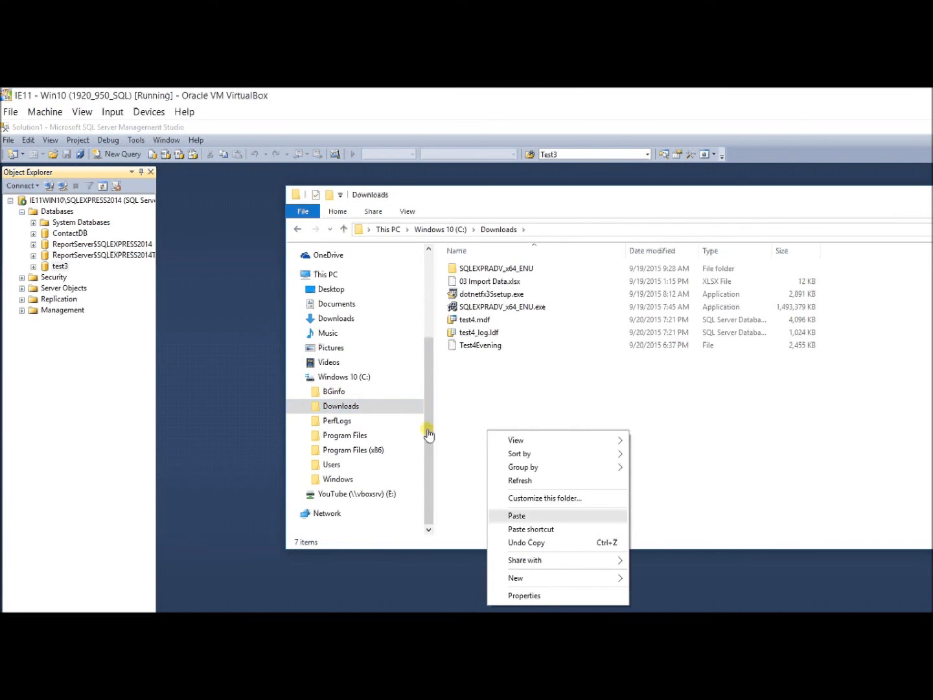
left_click(517, 516)
left_click(276, 323)
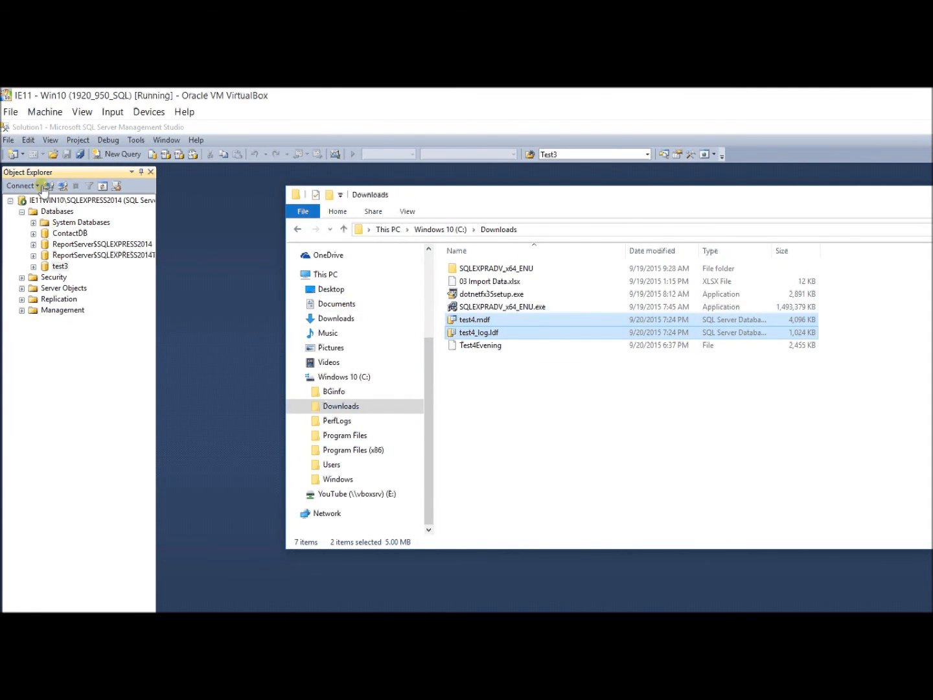
right_click(54, 212)
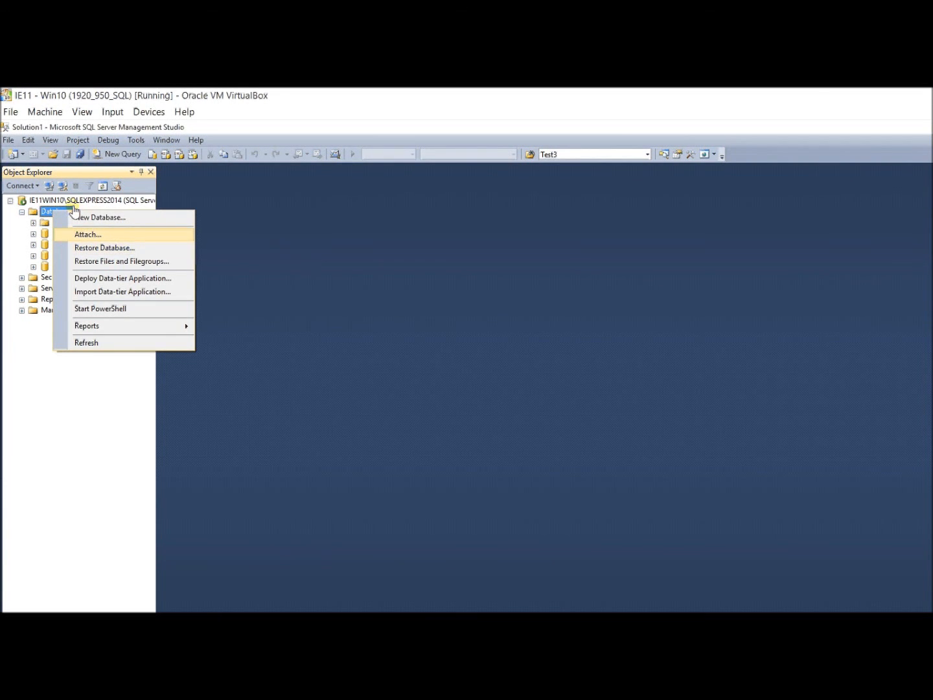
Attach test4 from test4.mdf in the DATA folder via Attach Databases.
key("Return")
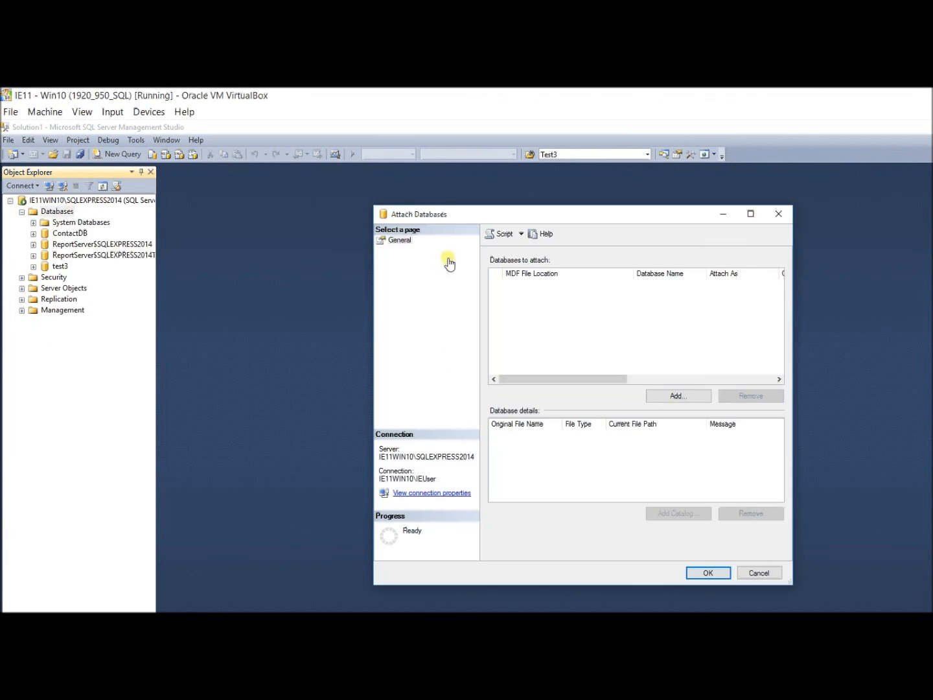
left_click(679, 396)
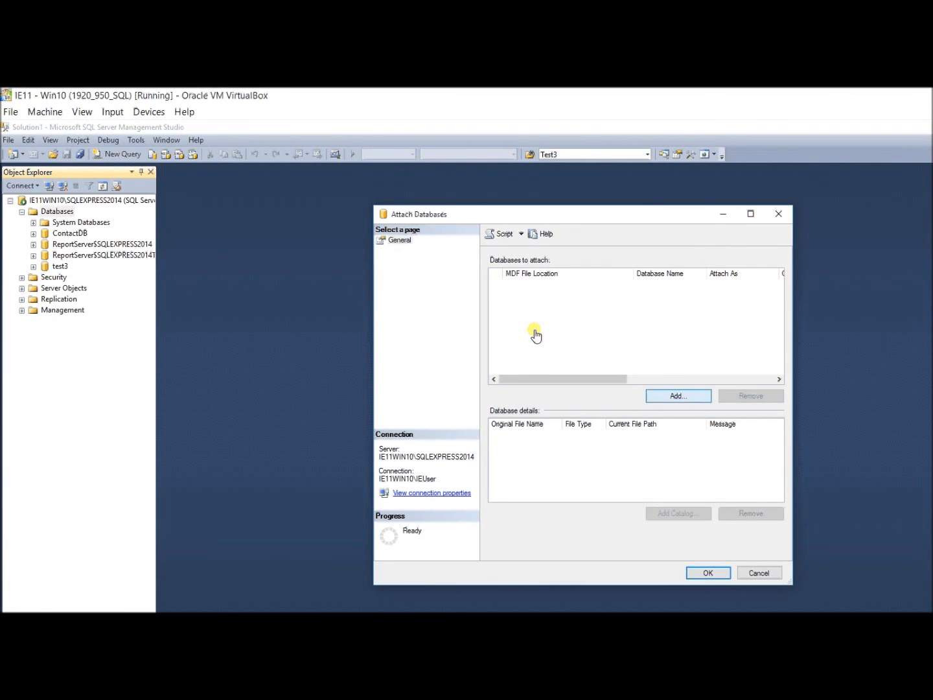
left_click(571, 381)
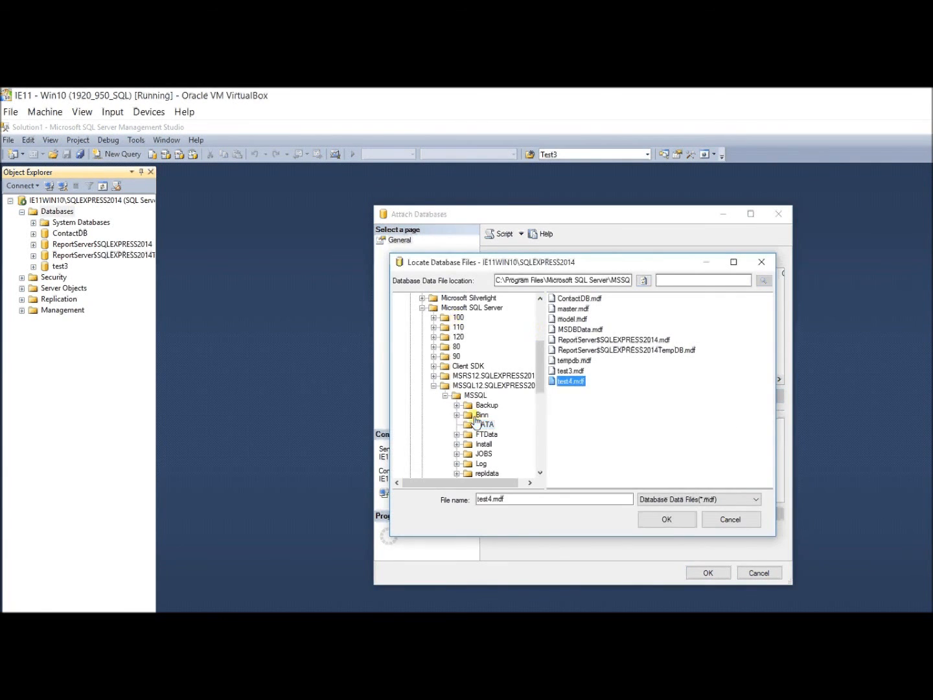
left_click(666, 519)
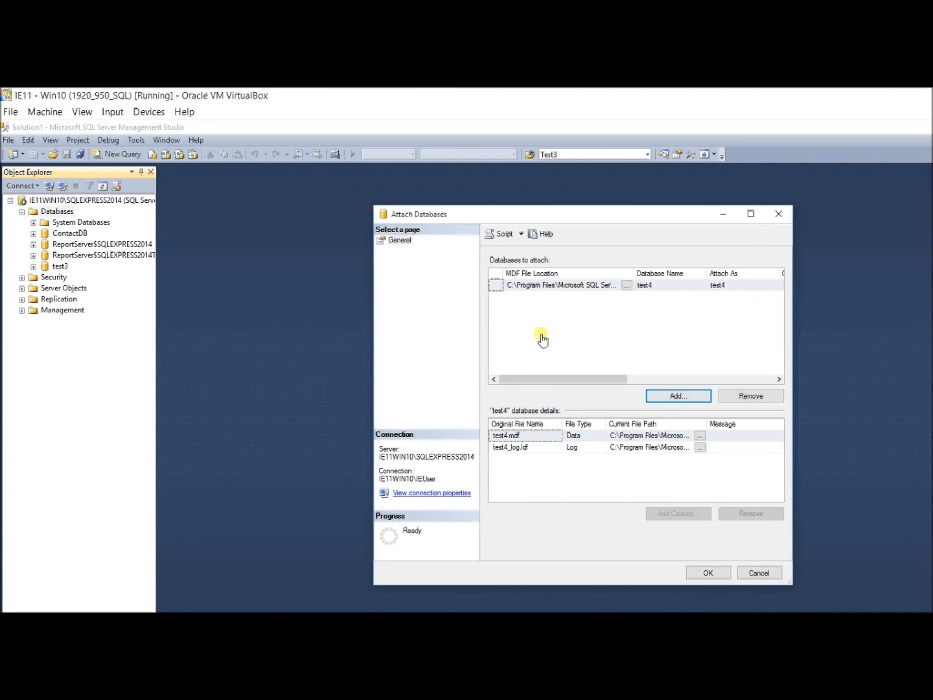
left_click(709, 573)
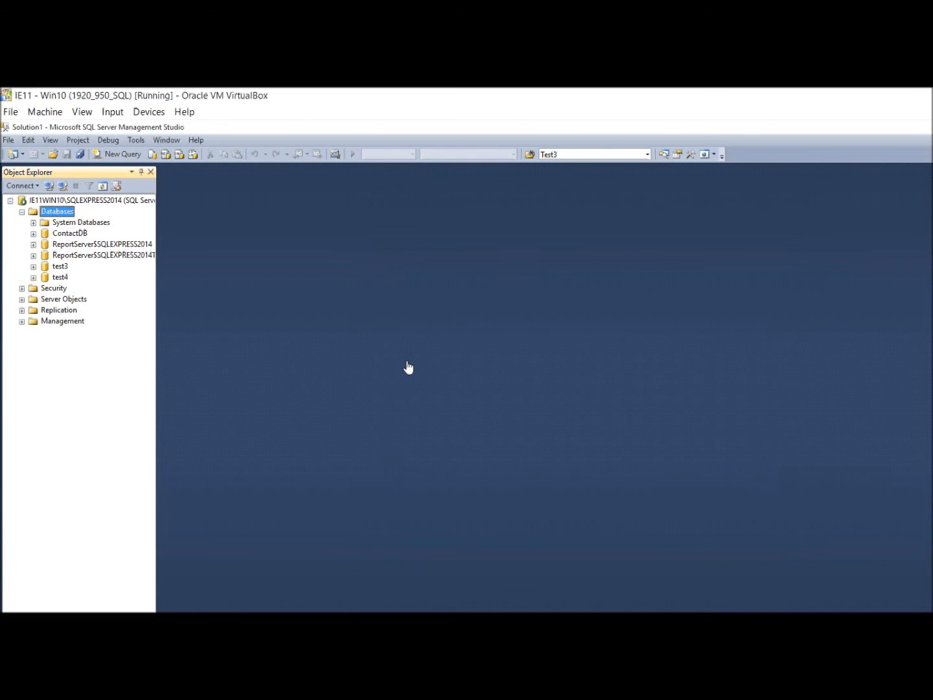
Script a SELECT of dbo.Person into a new query window and run it.
left_click(33, 277)
left_click(45, 300)
right_click(80, 332)
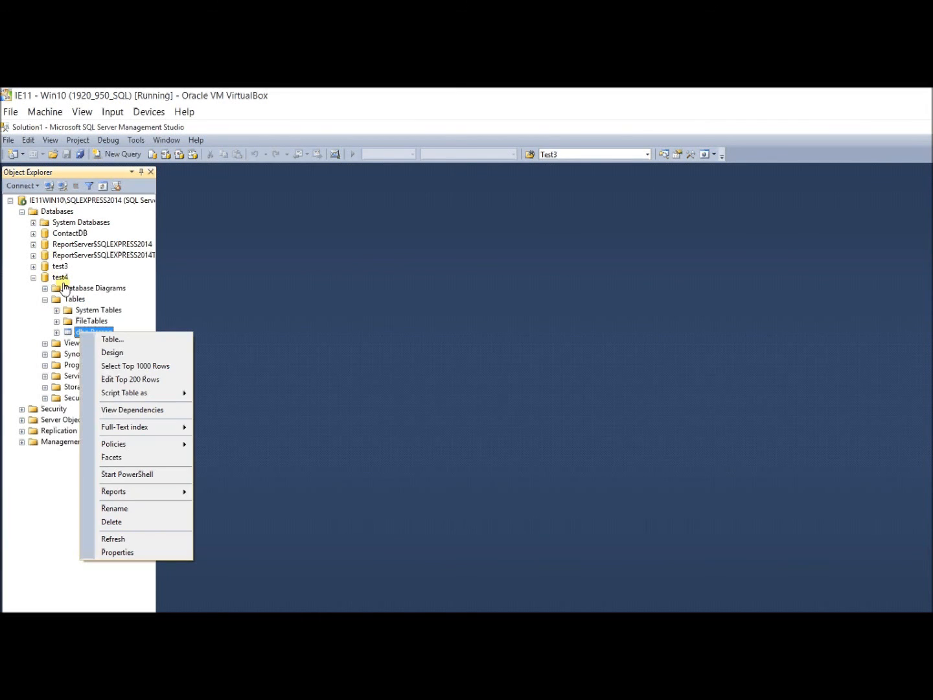
mouse_move(130, 393)
mouse_move(249, 450)
left_click(350, 451)
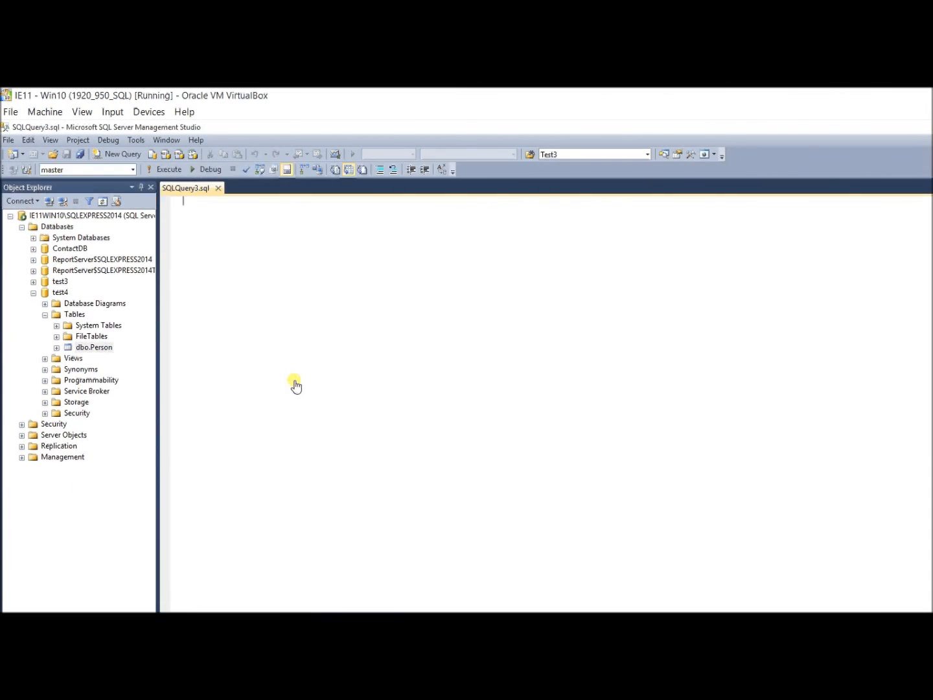
key("F5")
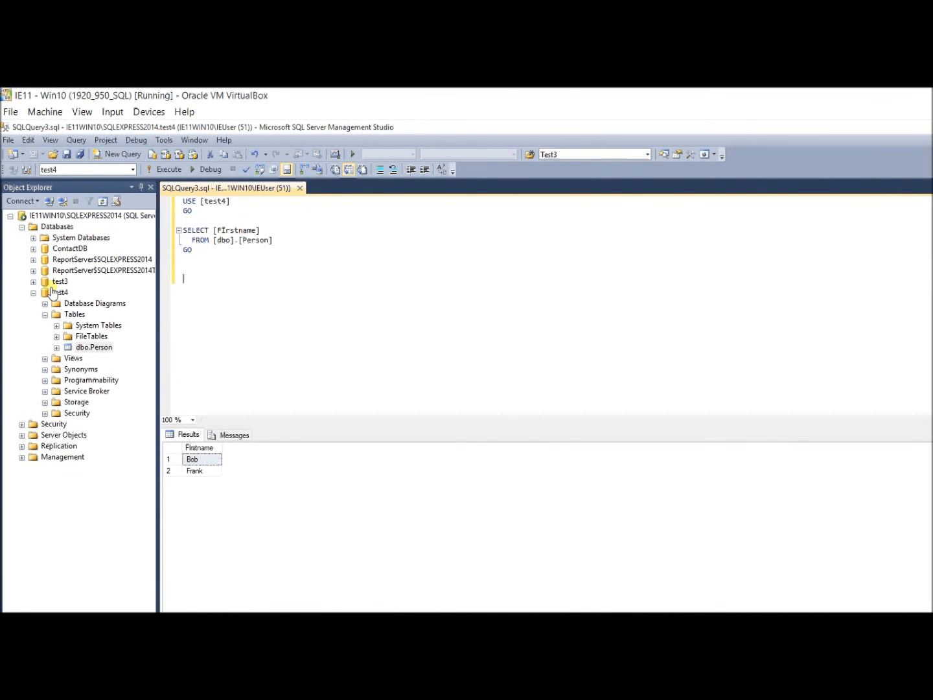
Add Stephanie and Mike as new Person rows, then re-run the SELECT showing four names.
right_click(91, 346)
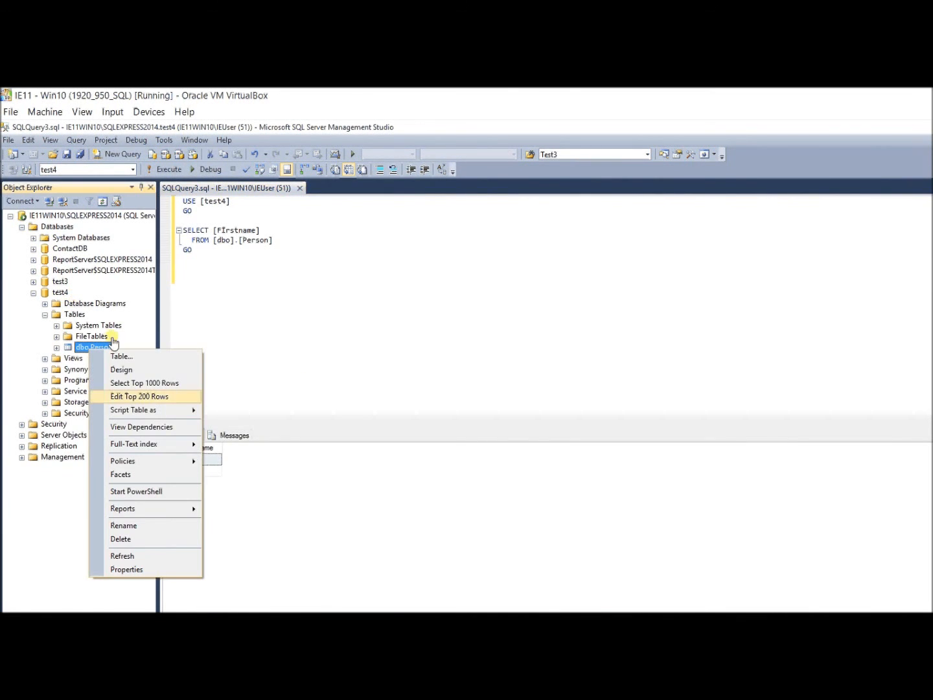
left_click(123, 396)
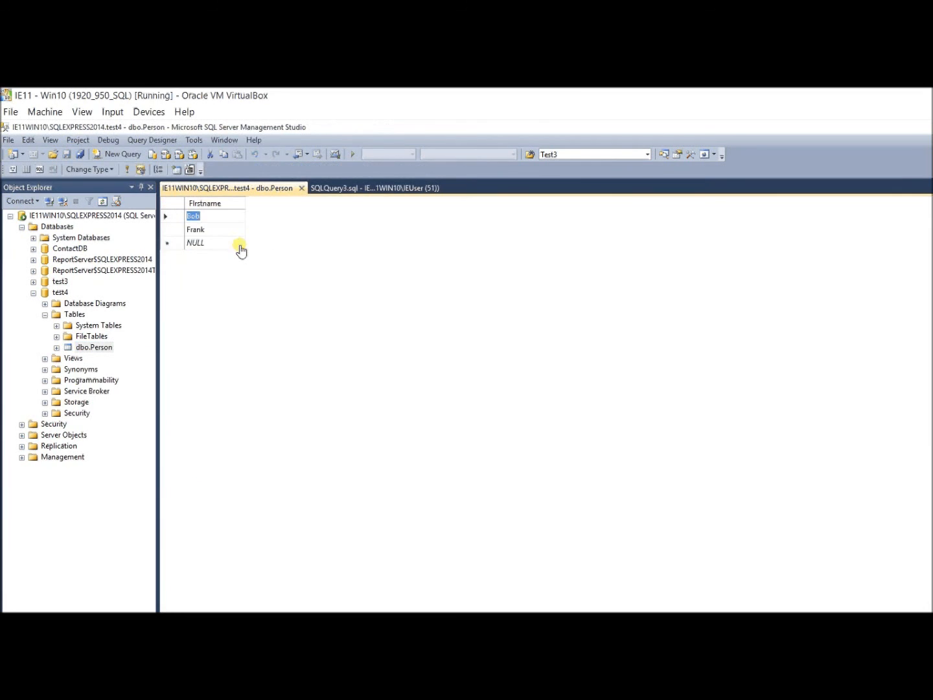
left_click(207, 243)
type("Stephanie")
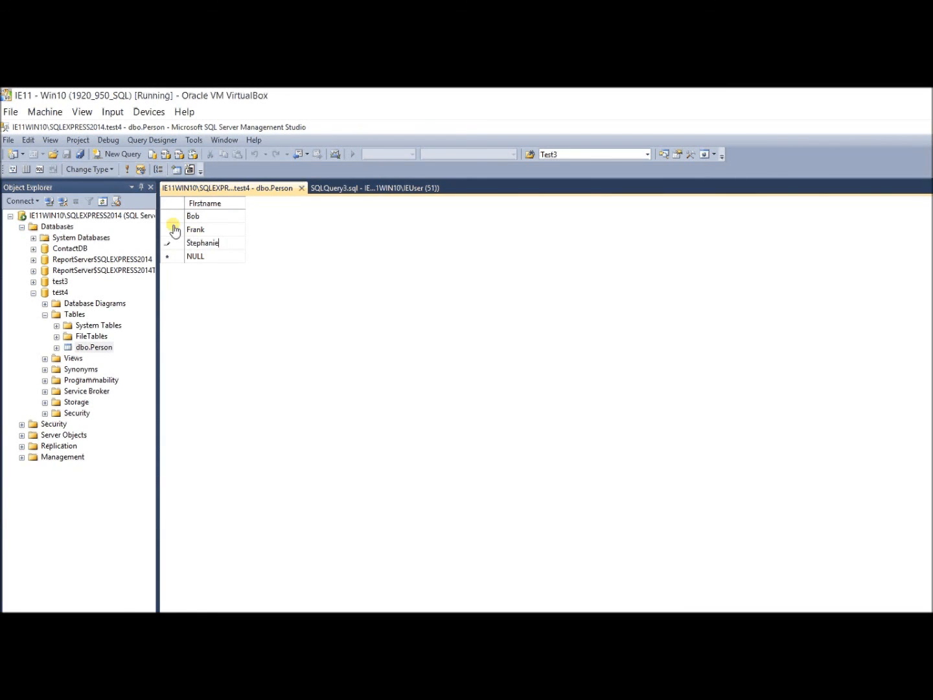
key("Return")
type("Mike")
key("Return")
left_click(300, 187)
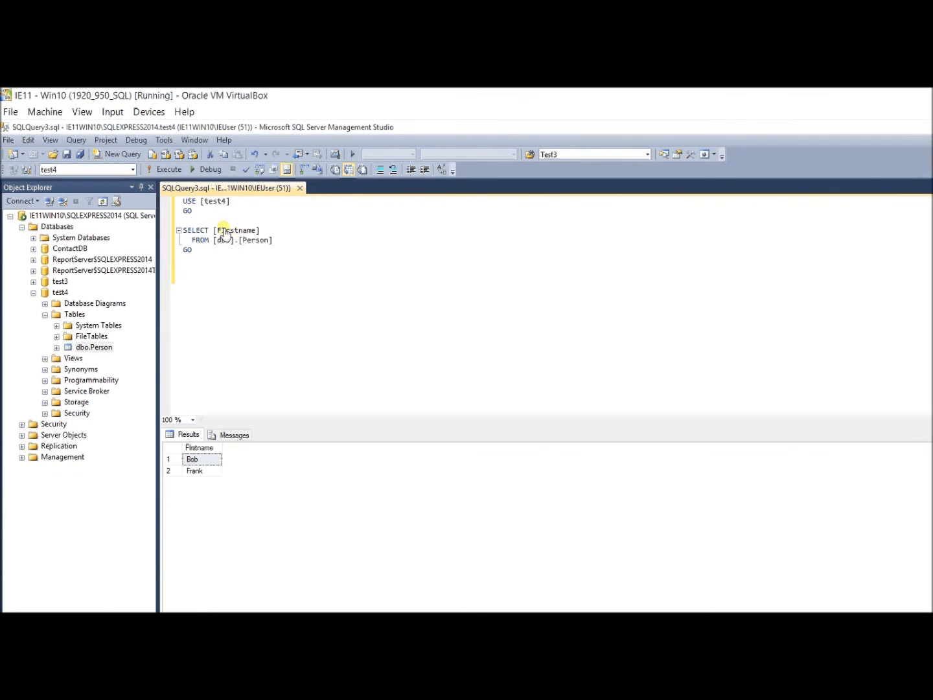
key("F5")
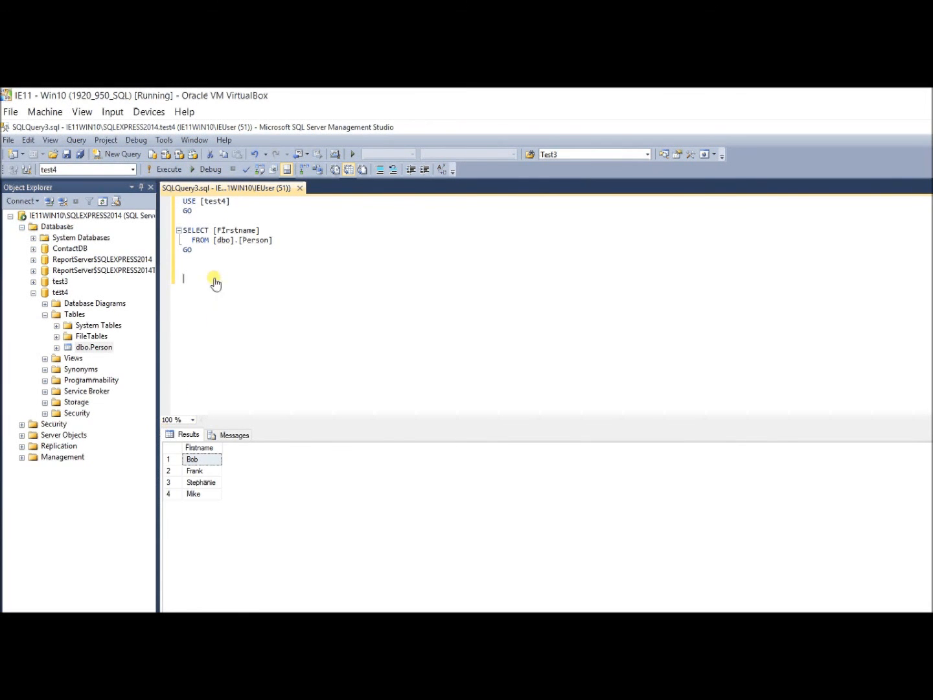
Close the query editor and detach test4 with Drop Connections and Update Statistics ticked.
key("ctrl+F4")
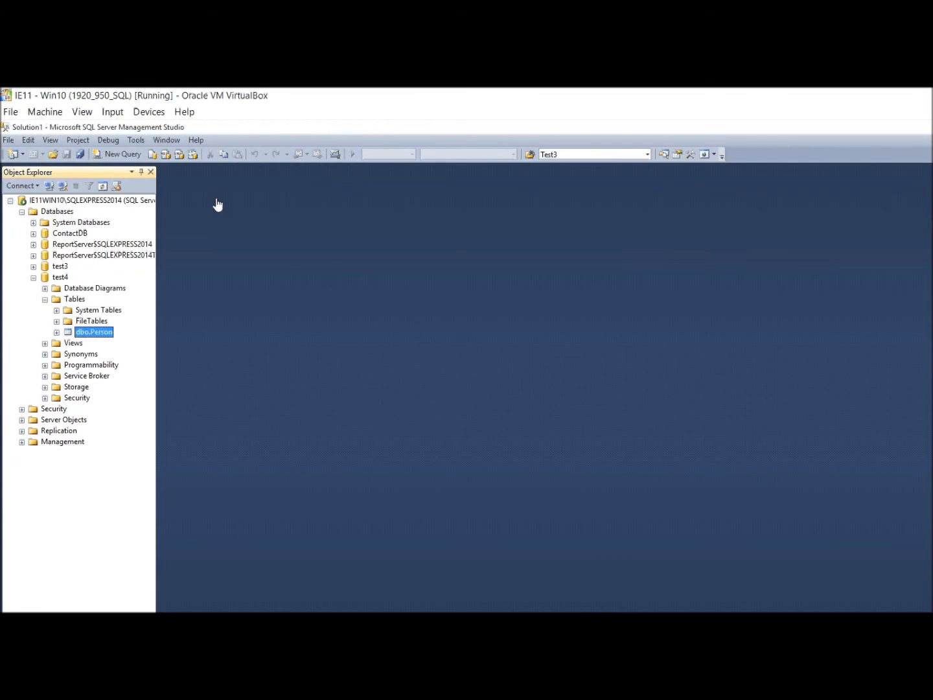
left_click(33, 277)
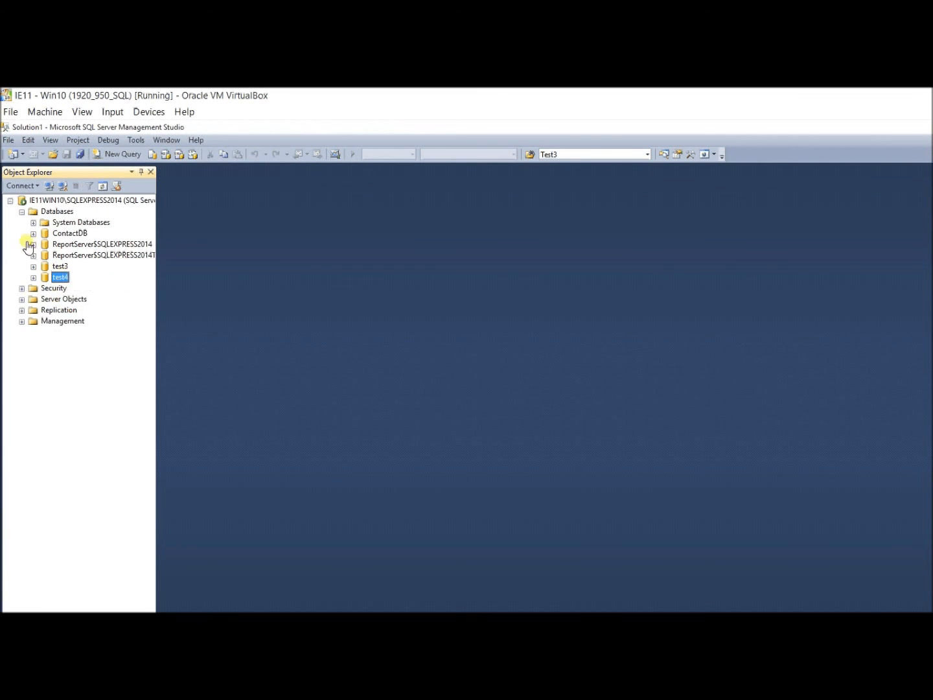
right_click(60, 277)
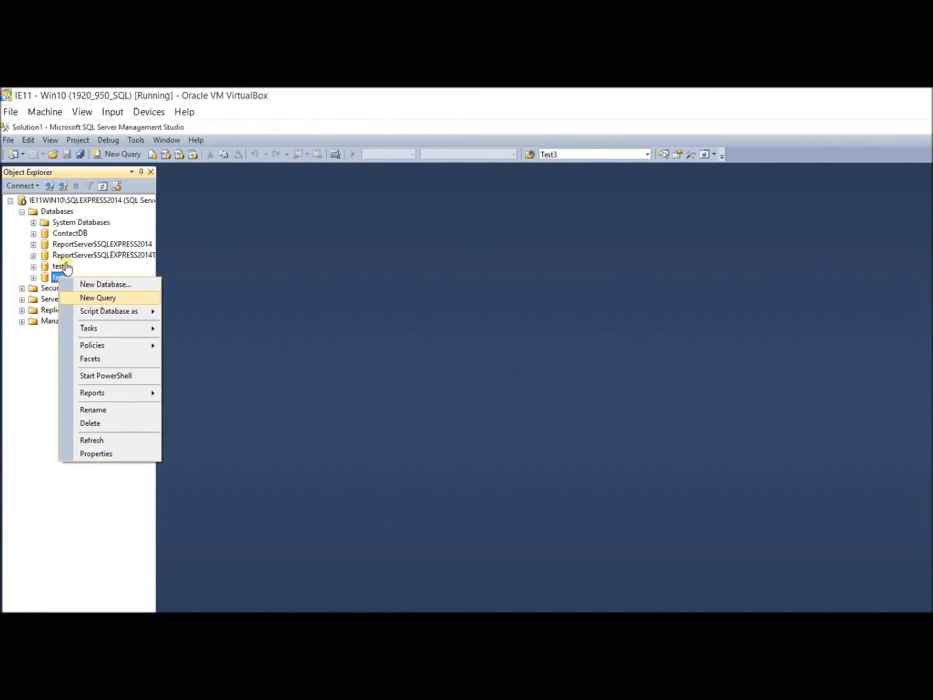
mouse_move(77, 307)
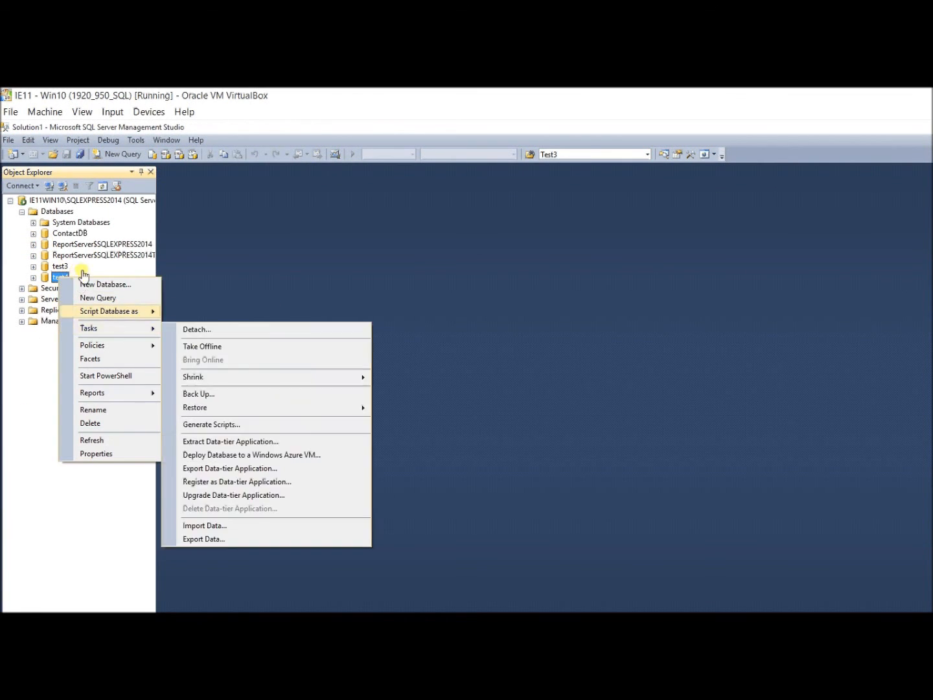
left_click(173, 328)
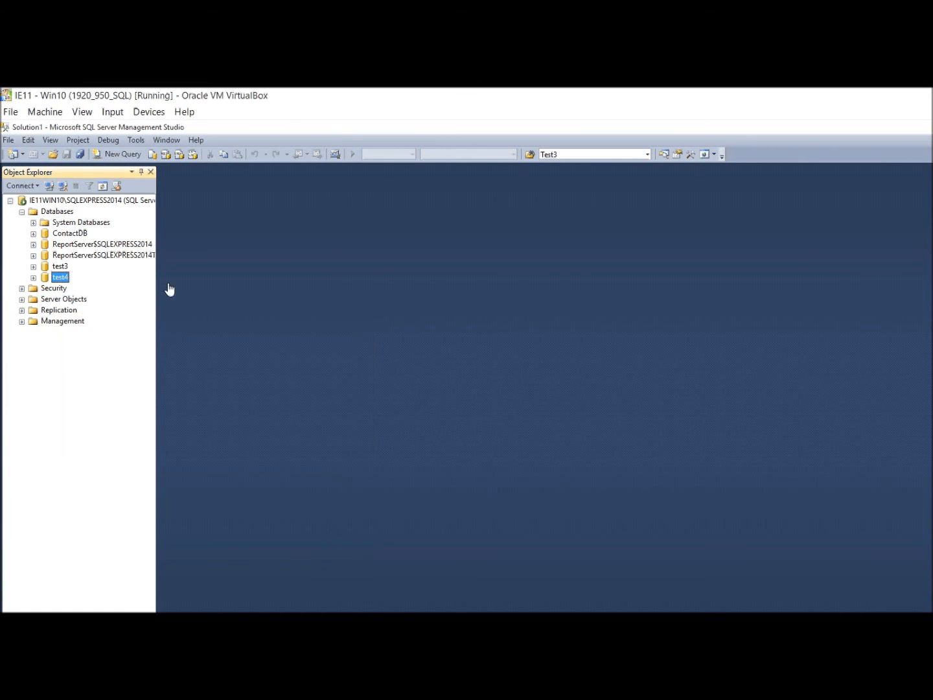
left_click(568, 283)
left_click(600, 283)
key("Return")
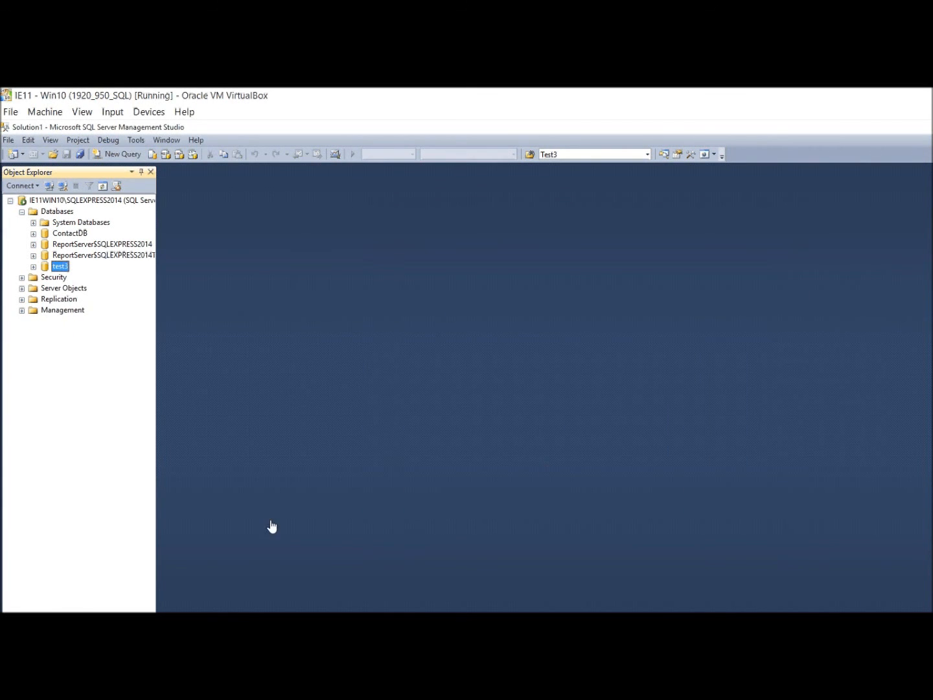
Copy test4.mdf and test4_log.ldf from Downloads into MSSQL\DATA, replacing the existing files.
key("alt+Tab")
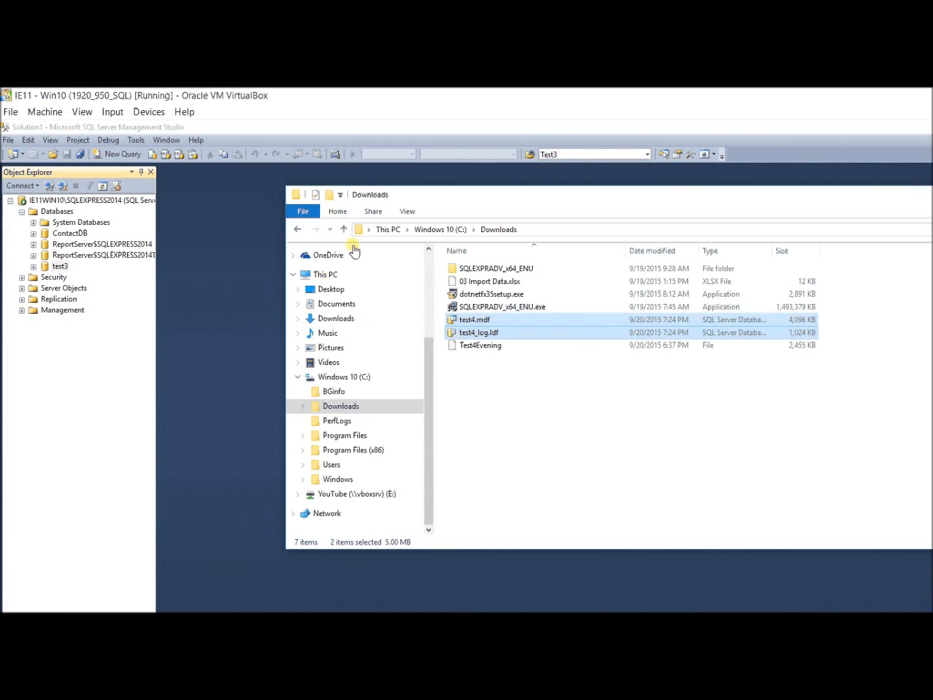
right_click(493, 324)
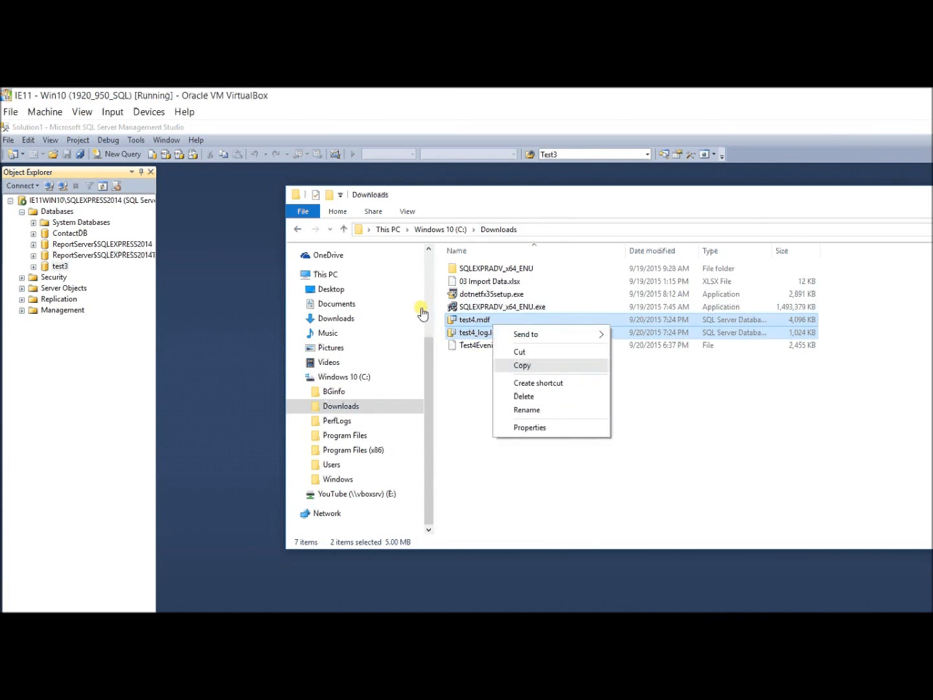
left_click(522, 365)
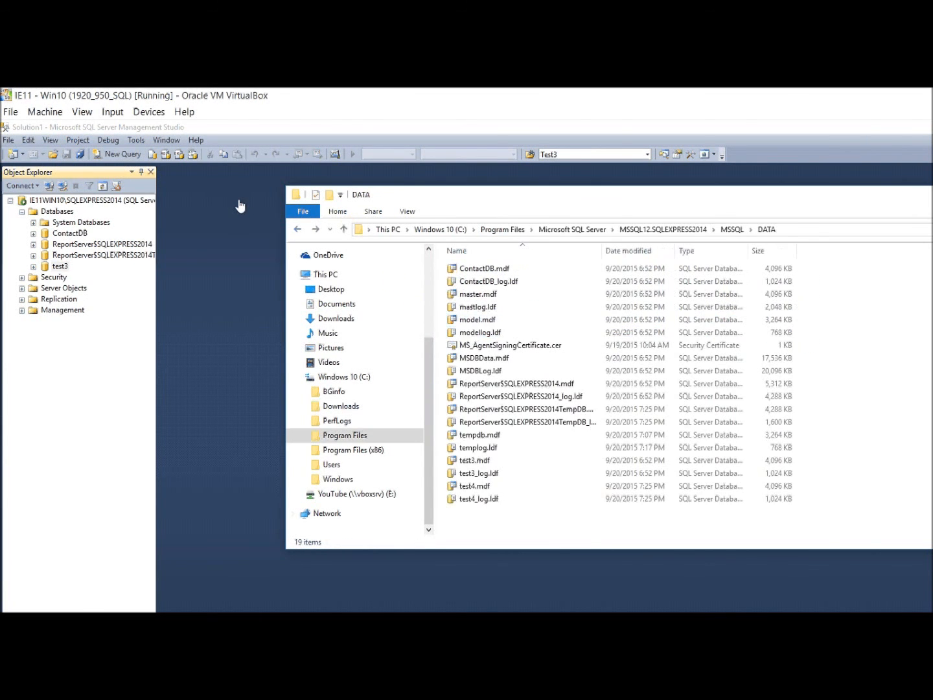
right_click(417, 434)
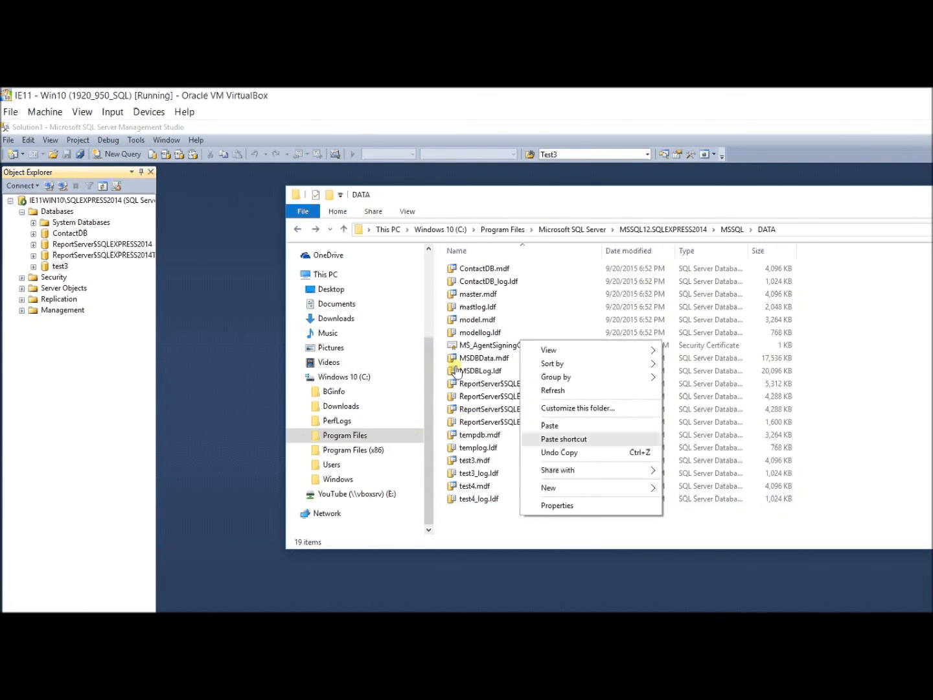
left_click(549, 425)
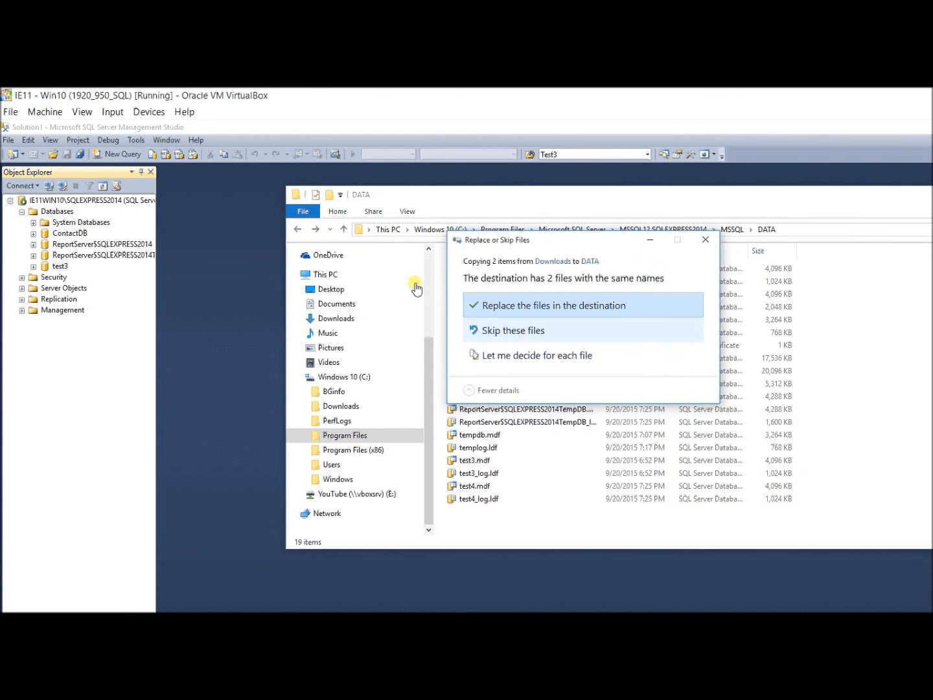
left_click(542, 306)
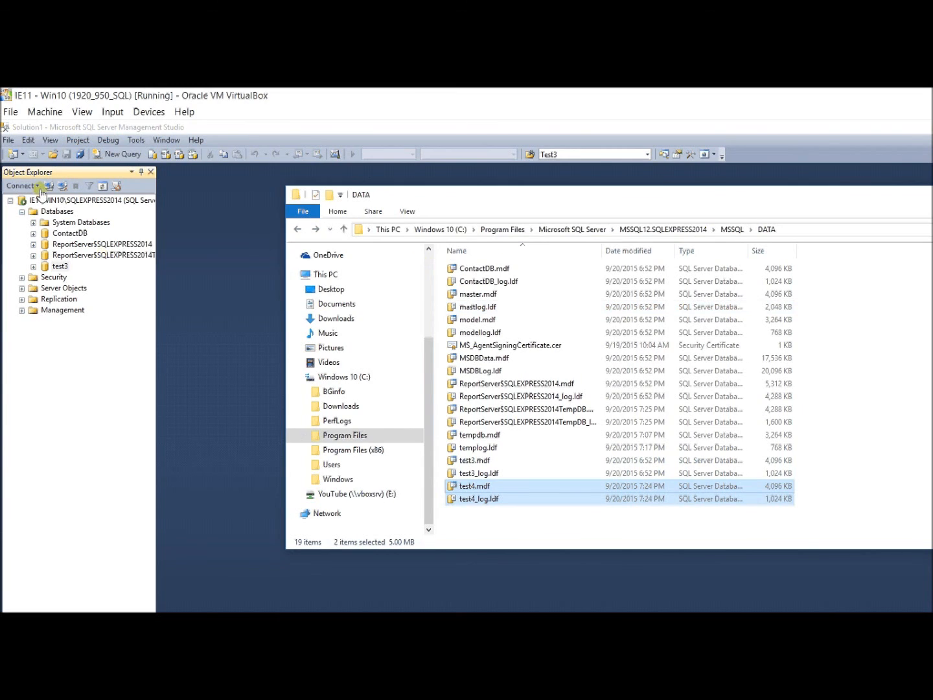
right_click(51, 211)
Attach test4 again from test4.mdf in the DATA folder.
key("Return")
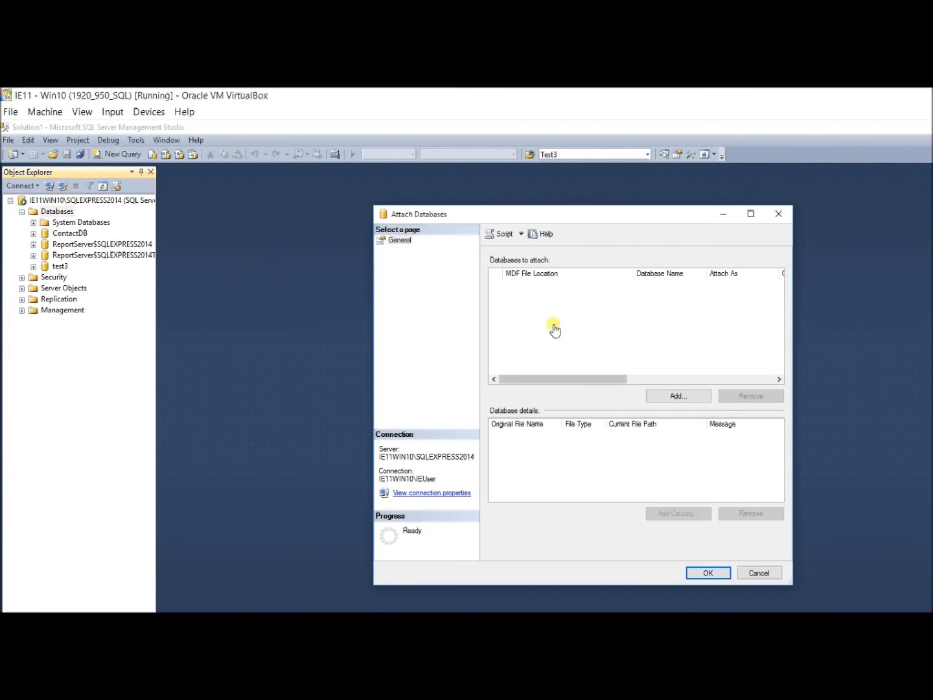
left_click(678, 396)
left_click(571, 382)
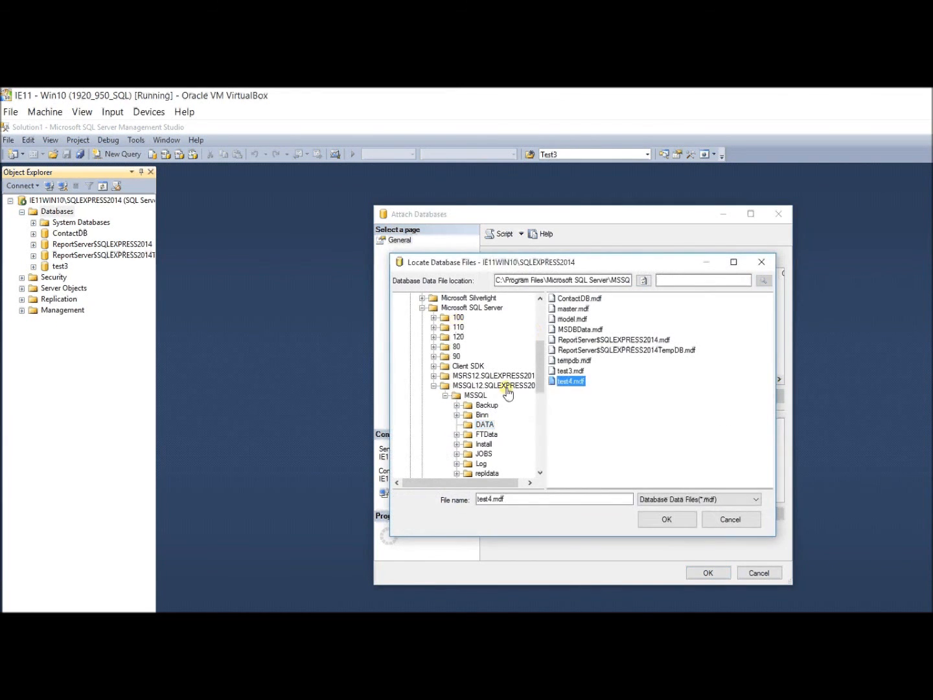
left_click(667, 519)
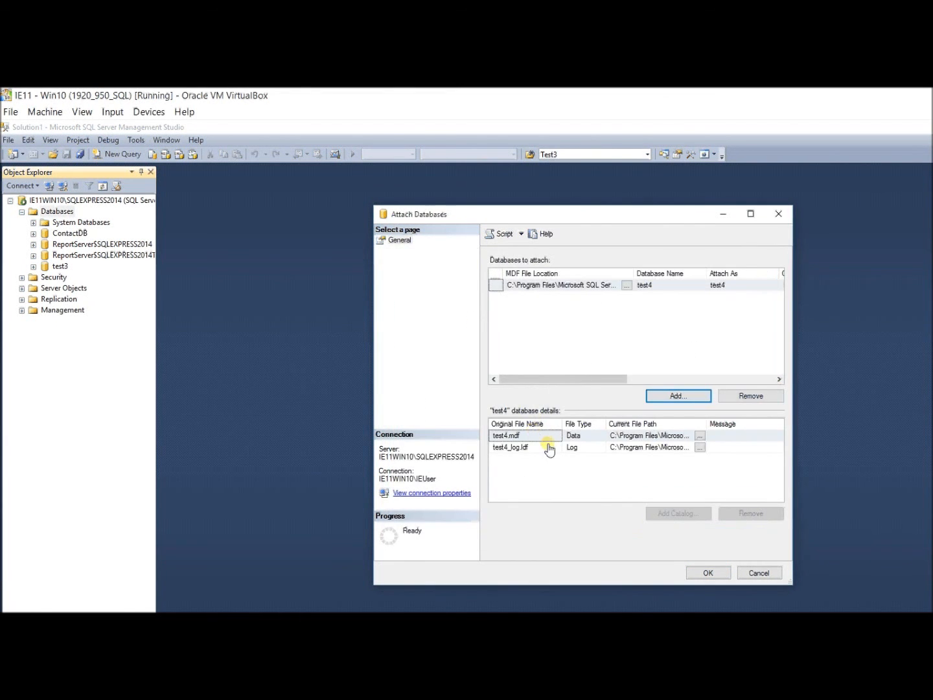
left_click(708, 573)
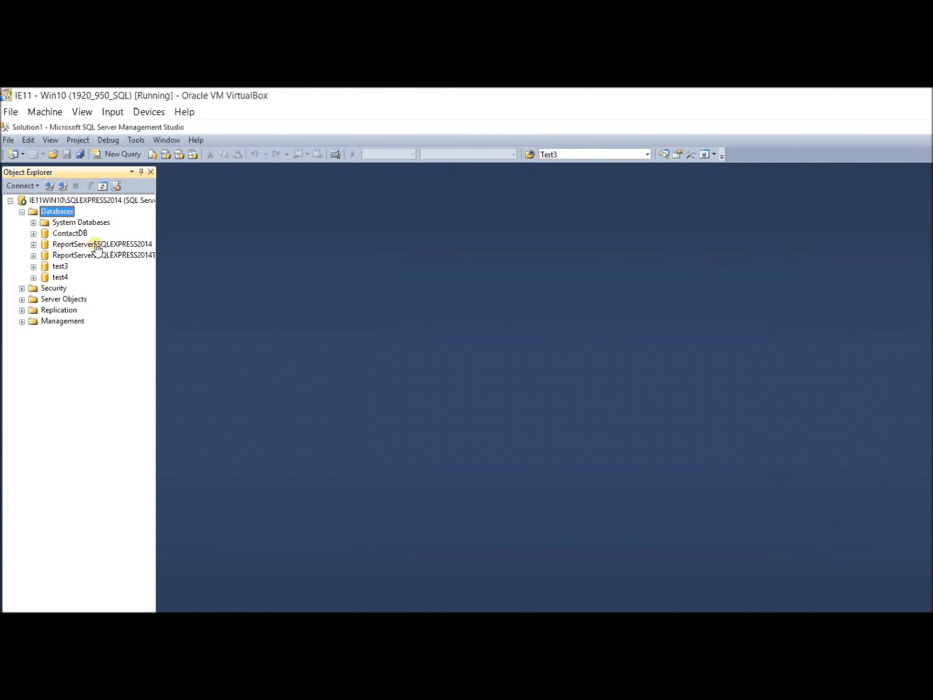
Script and run a SELECT on dbo.Person, which returns only Bob and Frank.
left_click(33, 277)
left_click(45, 300)
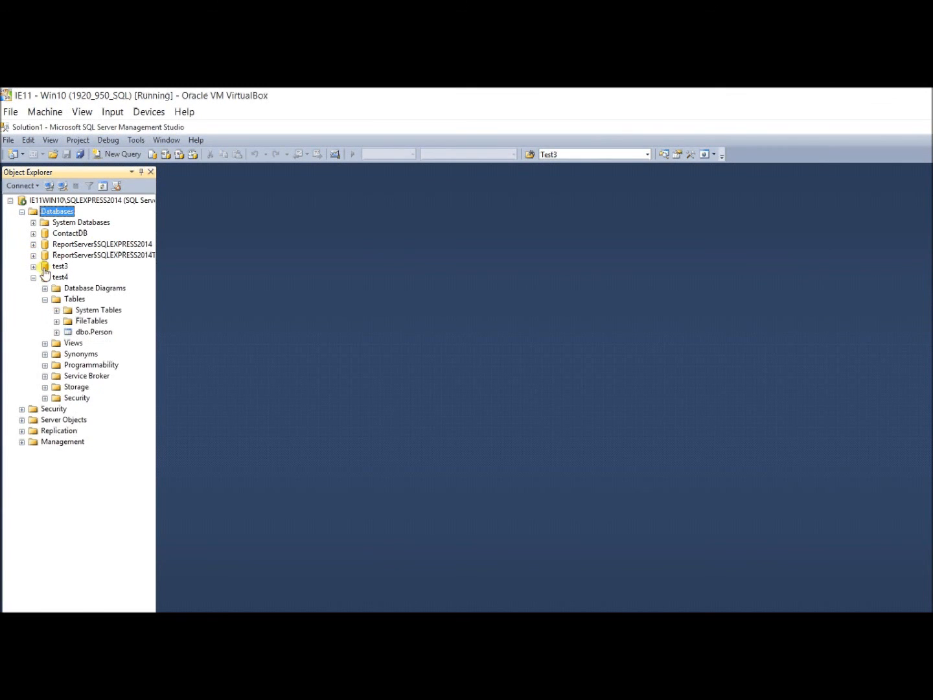
right_click(94, 332)
mouse_move(130, 392)
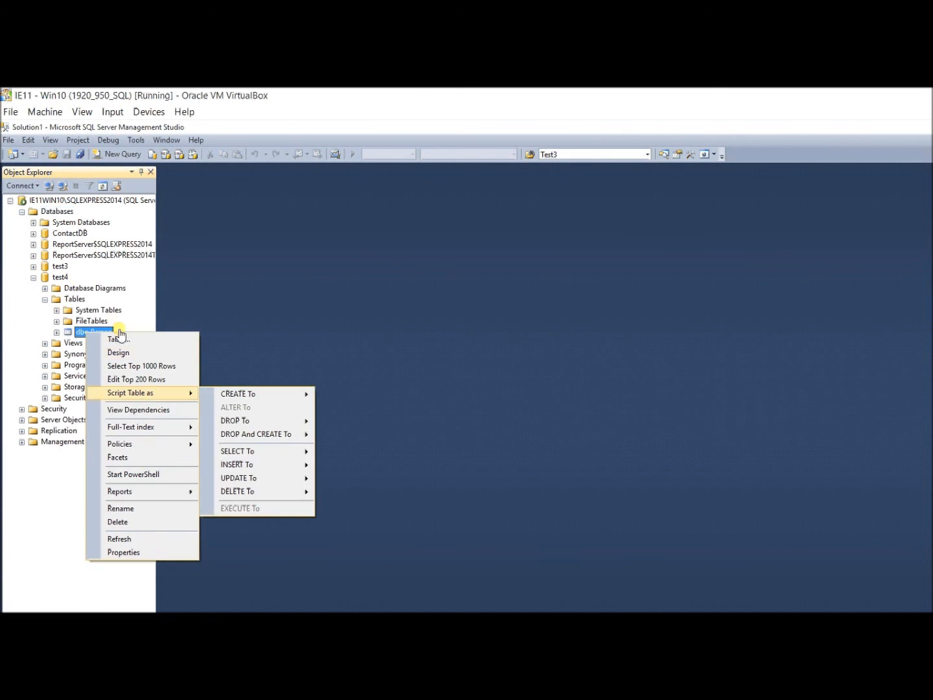
mouse_move(237, 450)
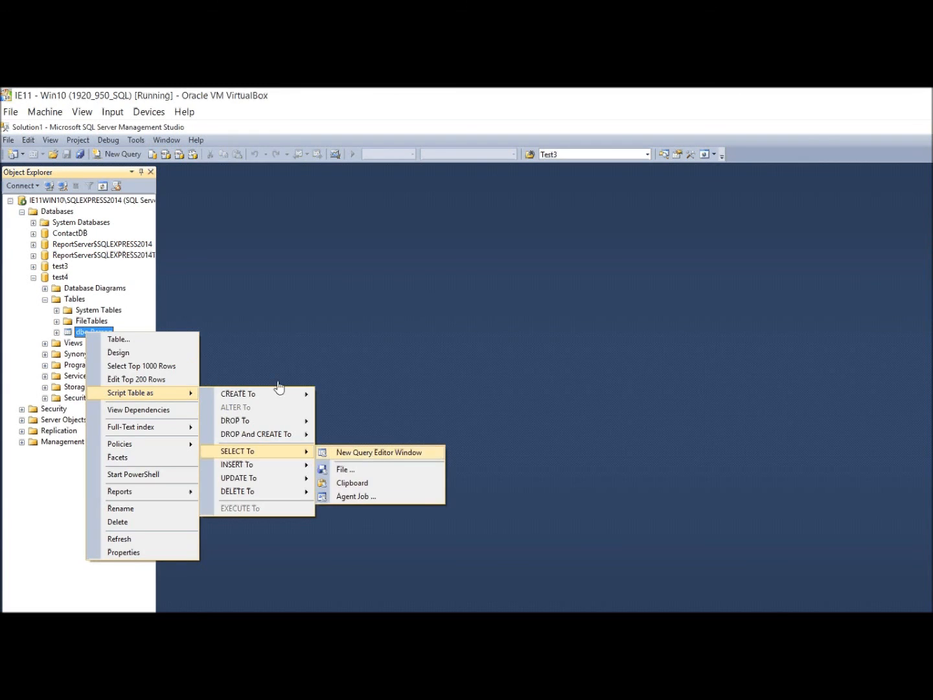
left_click(379, 452)
key("F5")
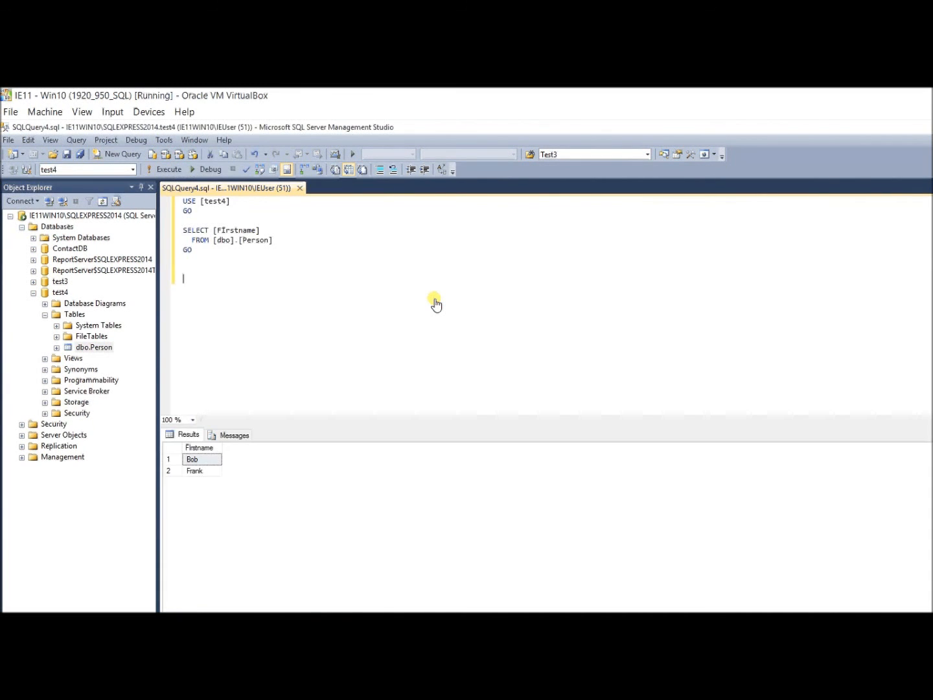